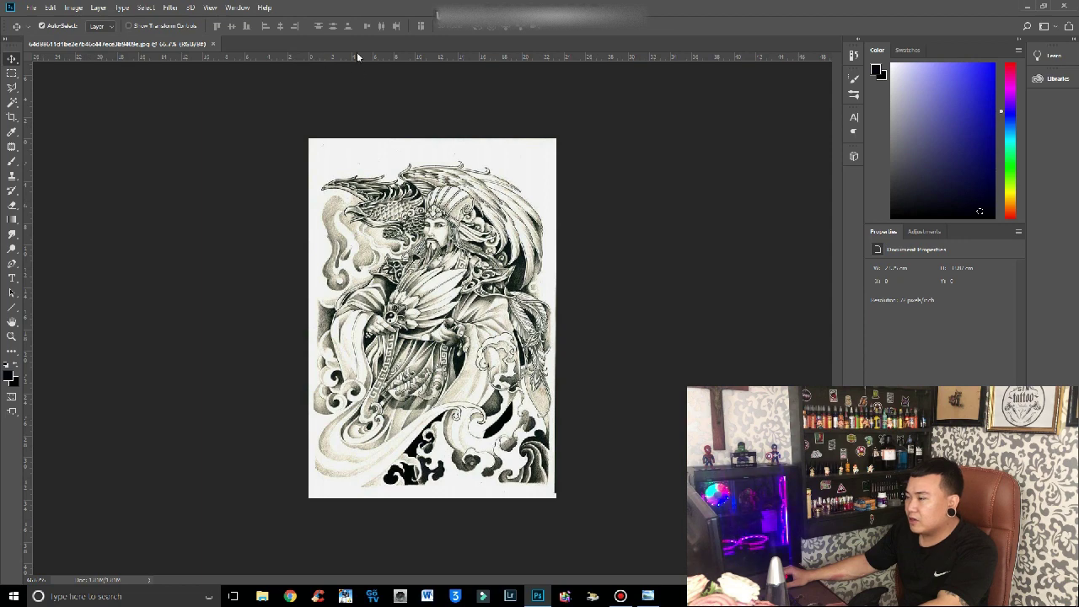
Turn the rulers off and back on, and confirm they measure in centimeters.
click(204, 8)
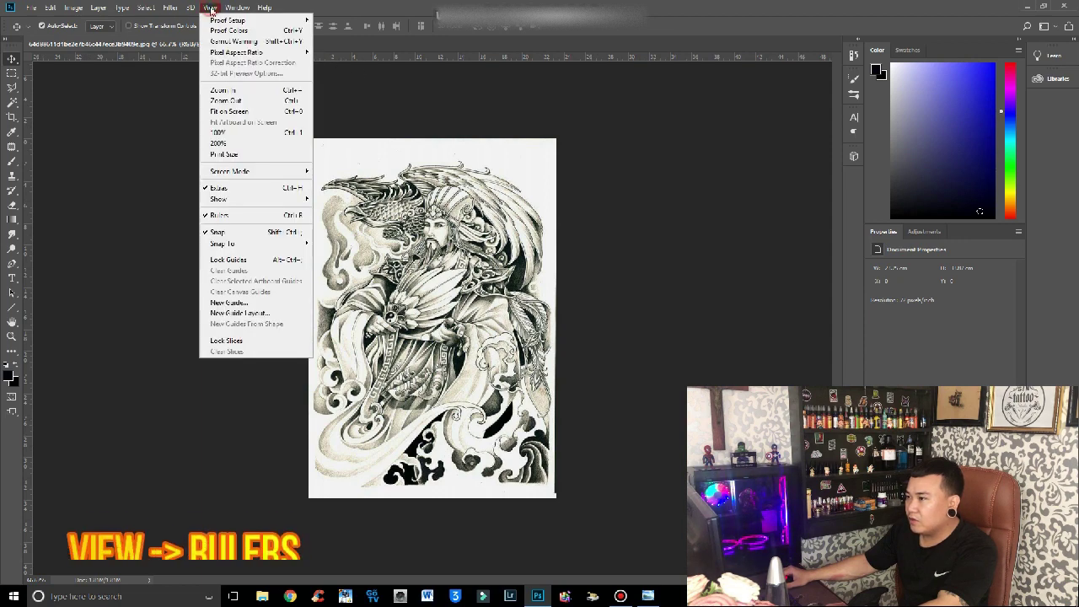
click(226, 215)
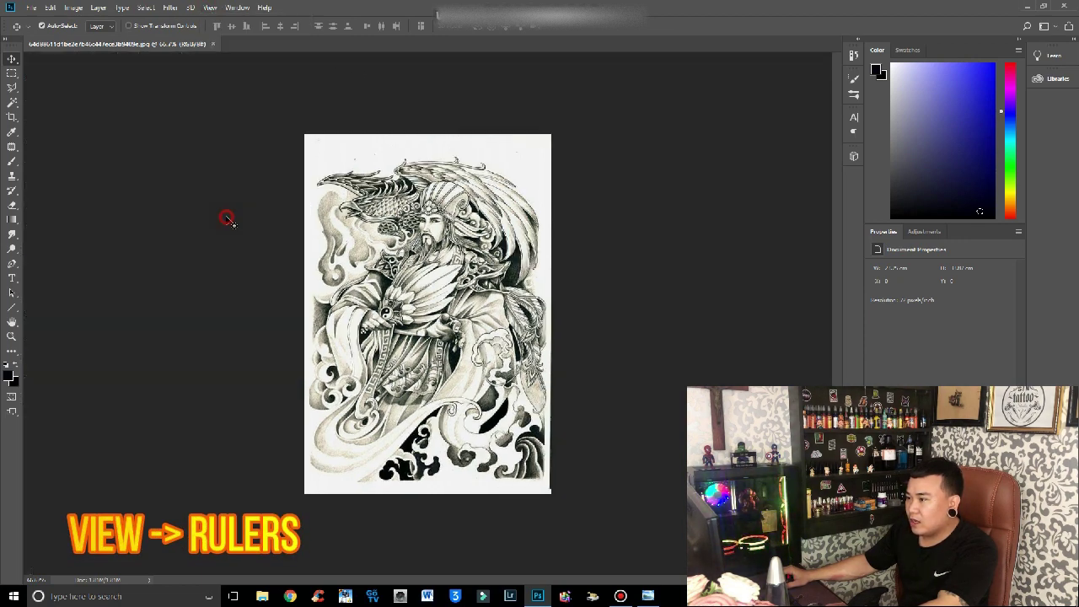
click(209, 9)
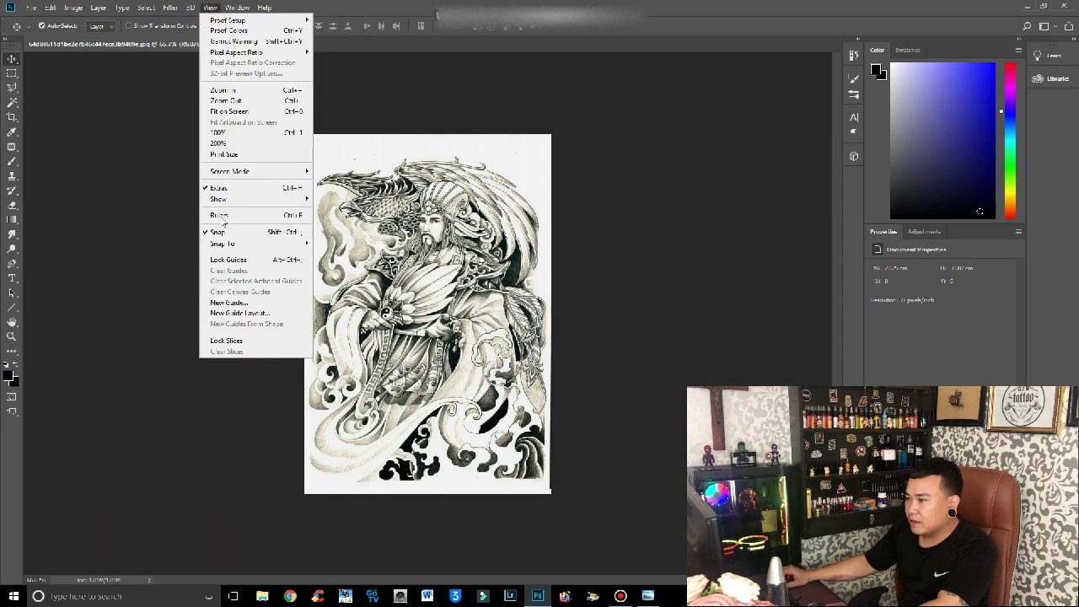
click(221, 216)
right_click(296, 54)
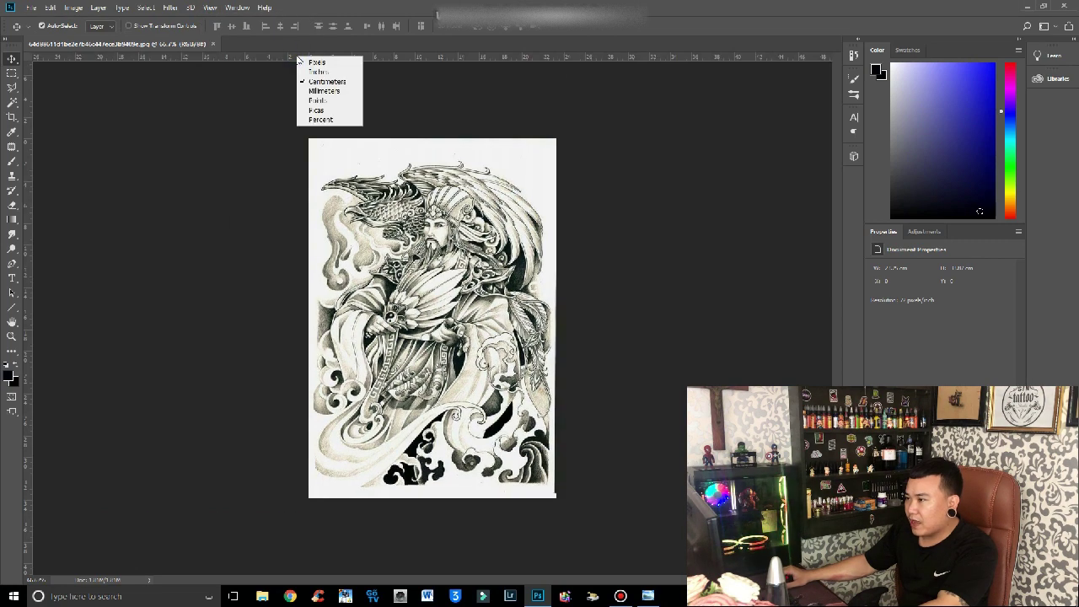
click(272, 138)
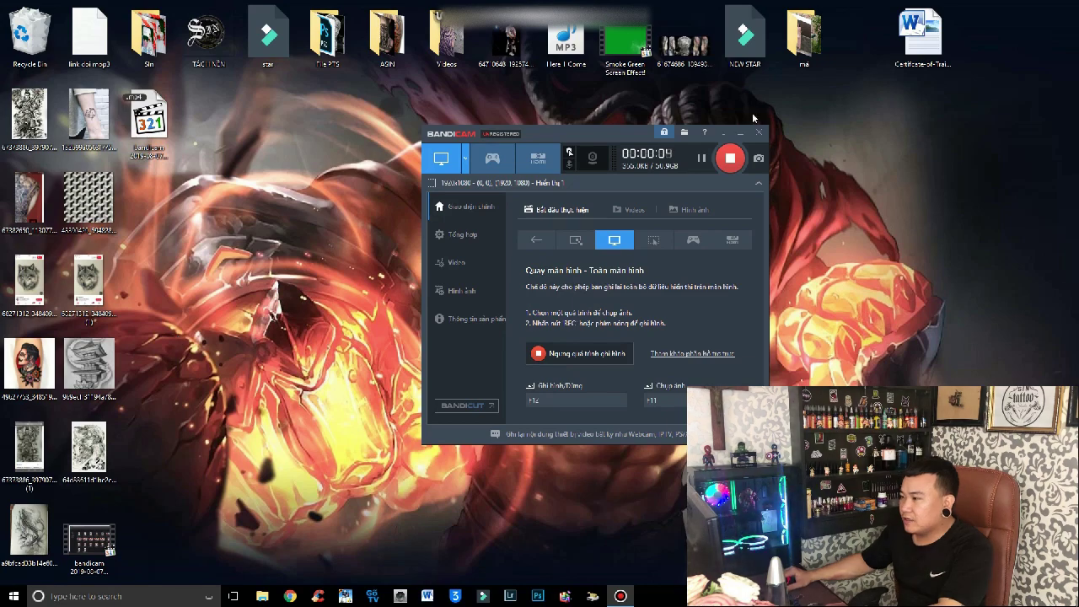
Preview the tattoo drawing in Windows Photo Viewer, close it, and launch Photoshop.
double_click(98, 448)
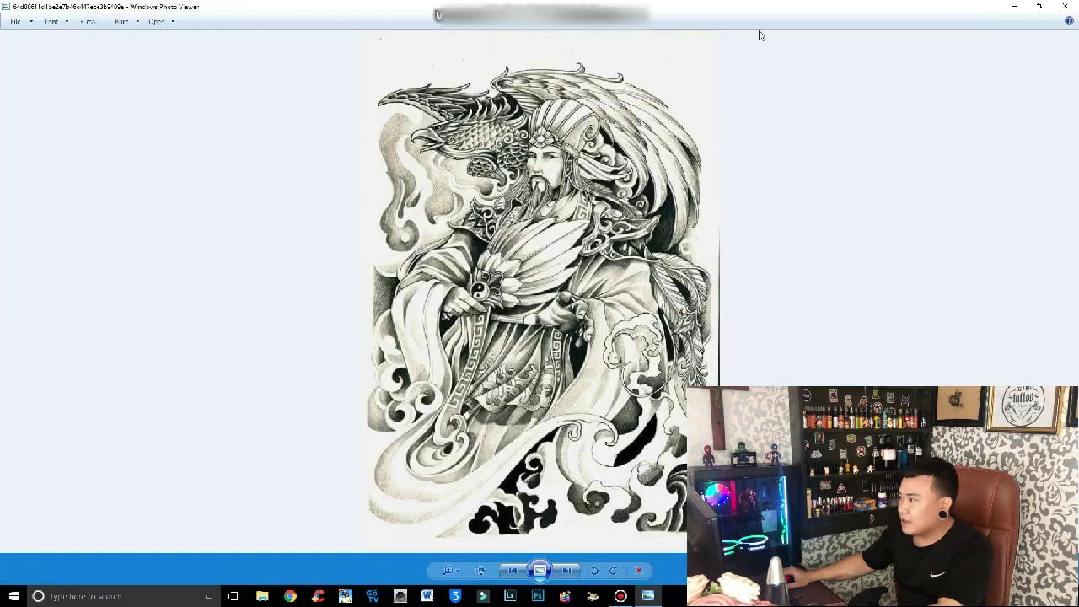
click(1016, 6)
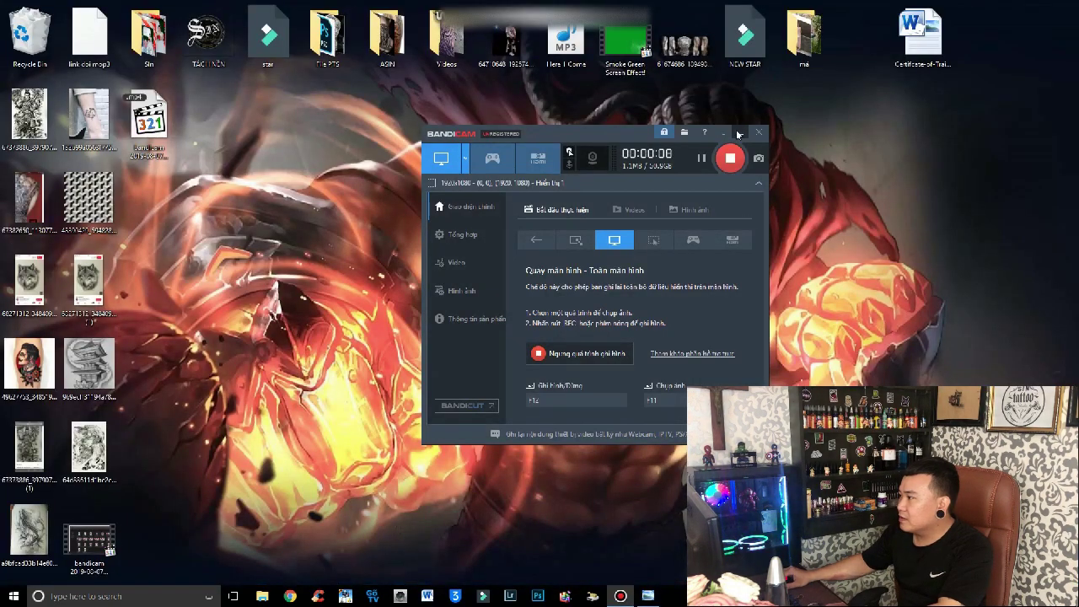
click(733, 135)
double_click(60, 459)
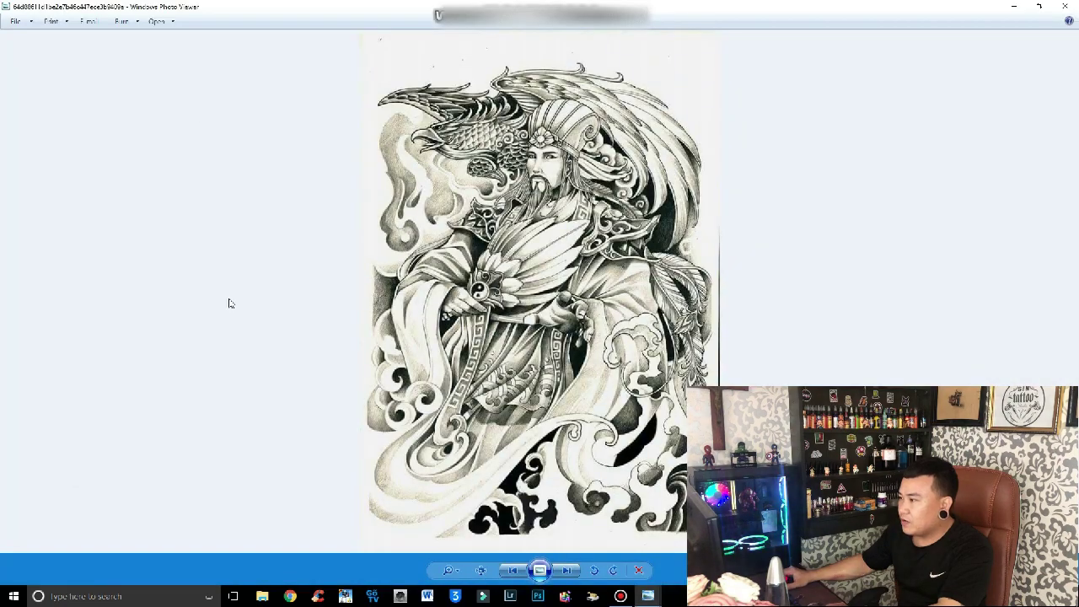
click(1065, 6)
click(537, 596)
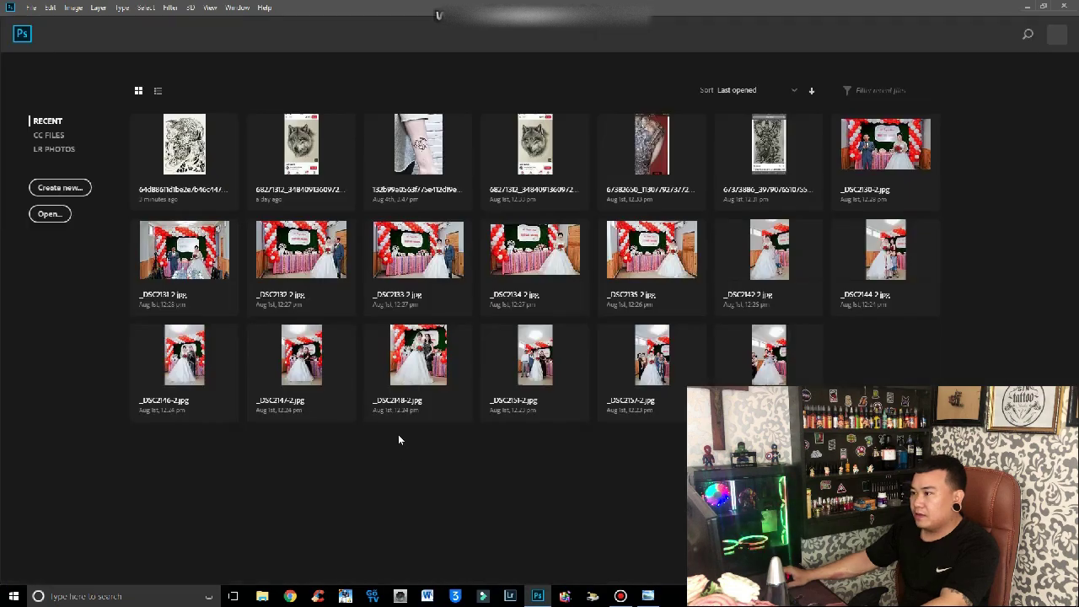
Drag the tattoo image from the desktop into Photoshop and maximize the window.
click(1043, 6)
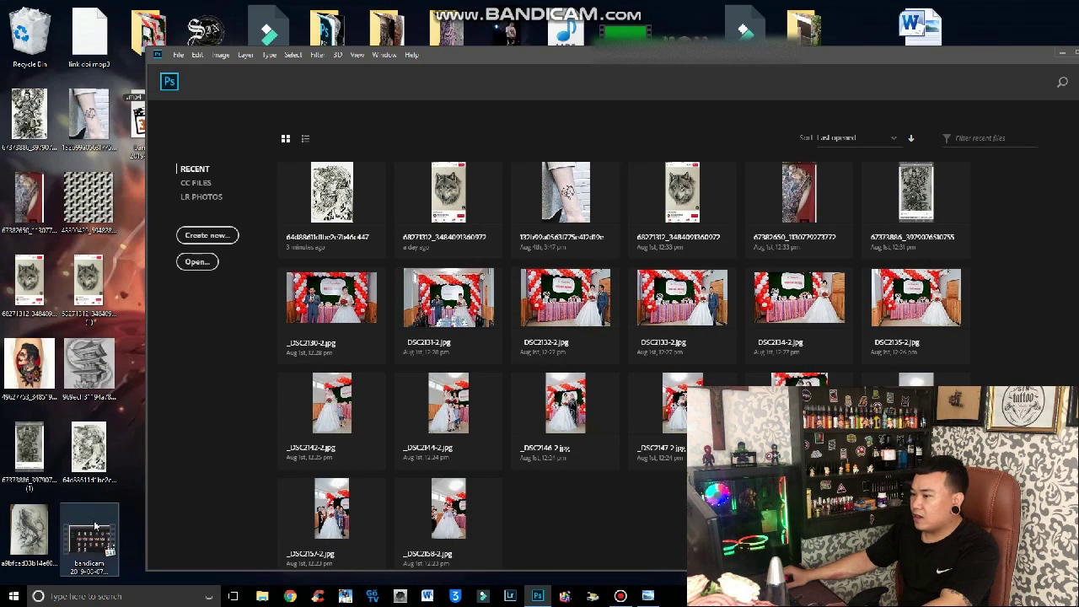
drag(99, 433, 580, 371)
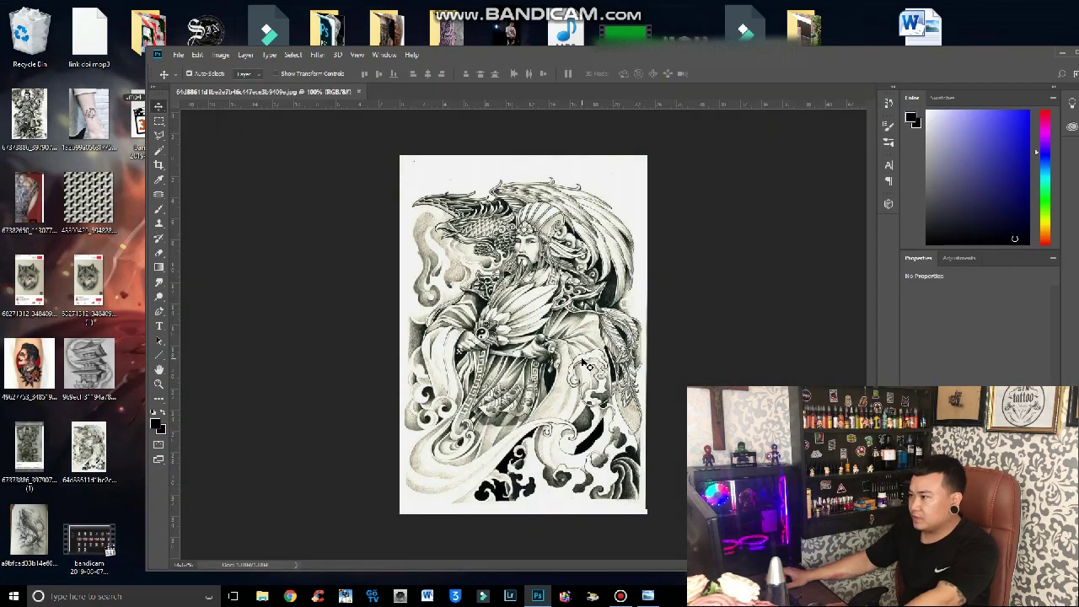
double_click(214, 61)
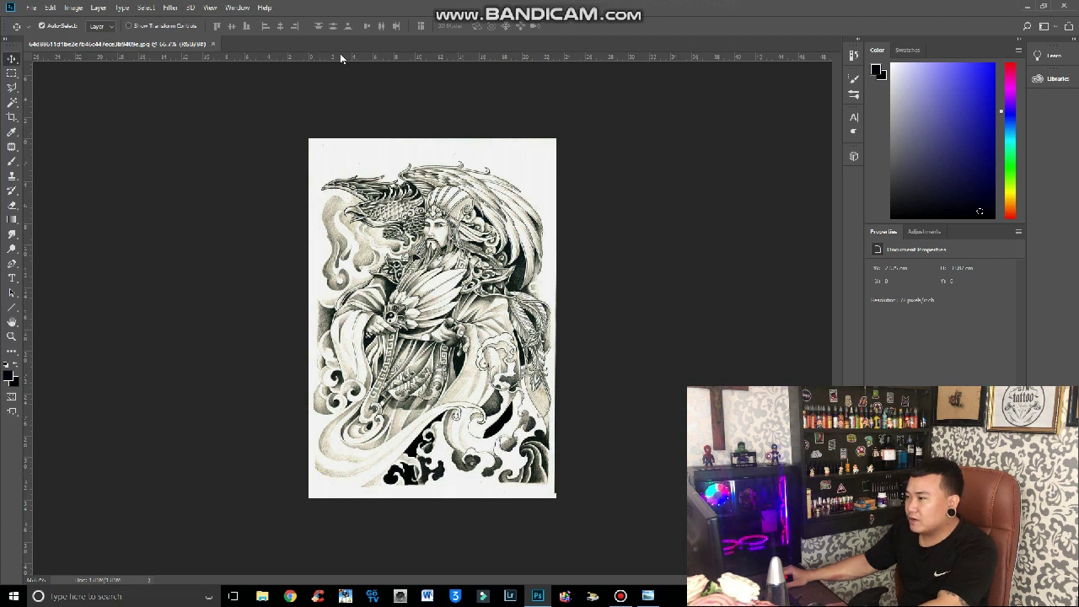
click(210, 8)
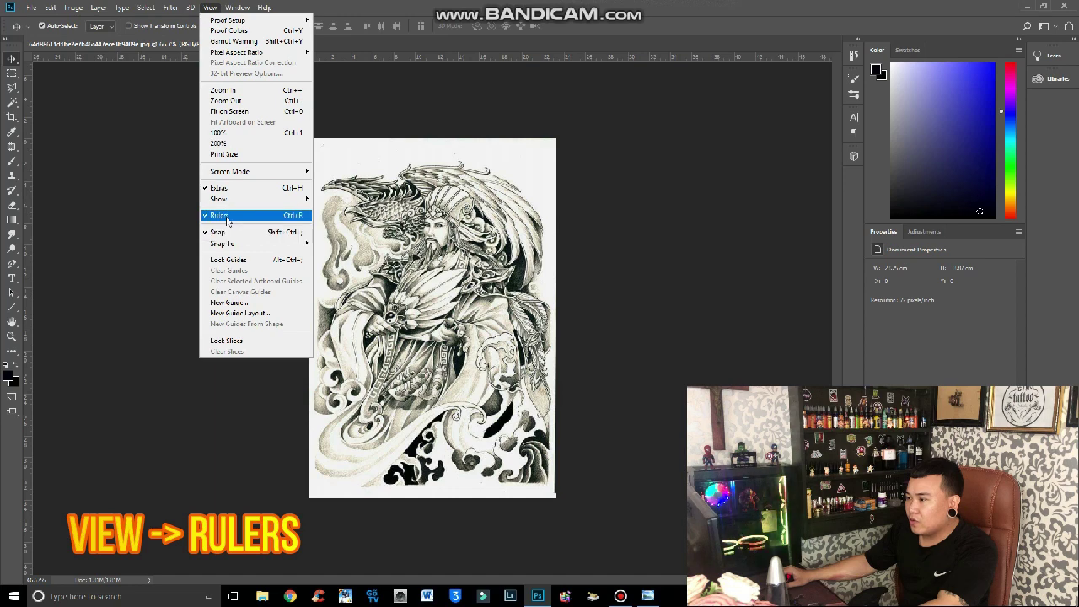
click(226, 218)
click(210, 8)
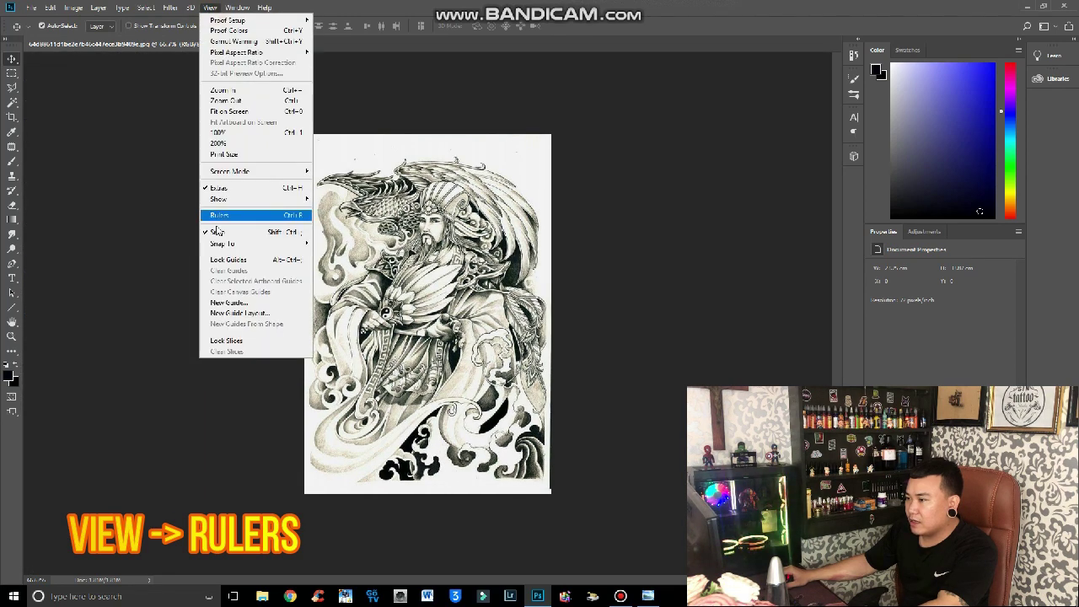
click(221, 213)
right_click(300, 58)
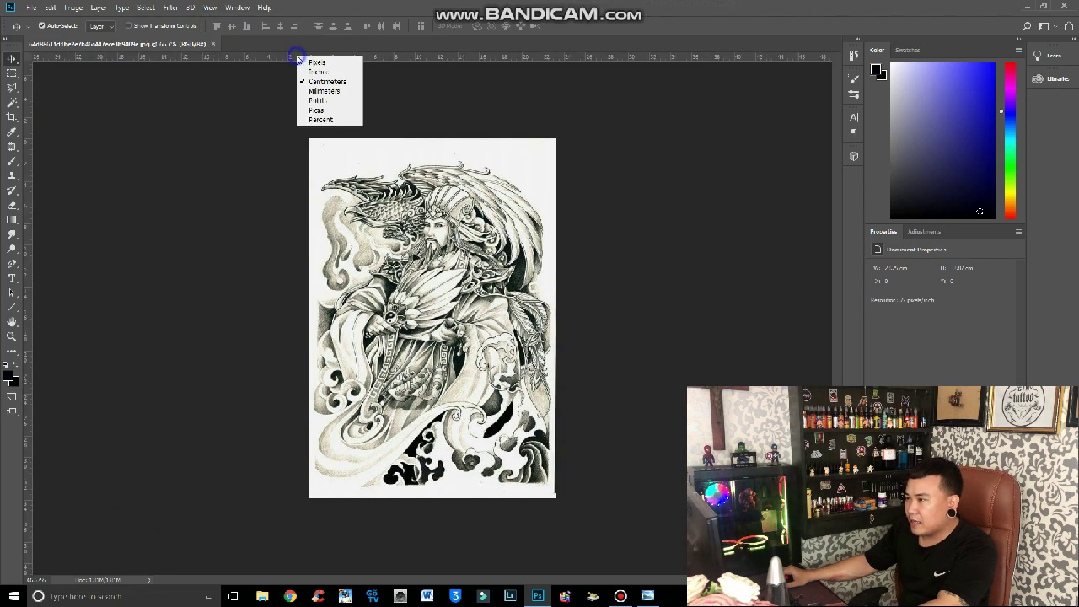
click(273, 137)
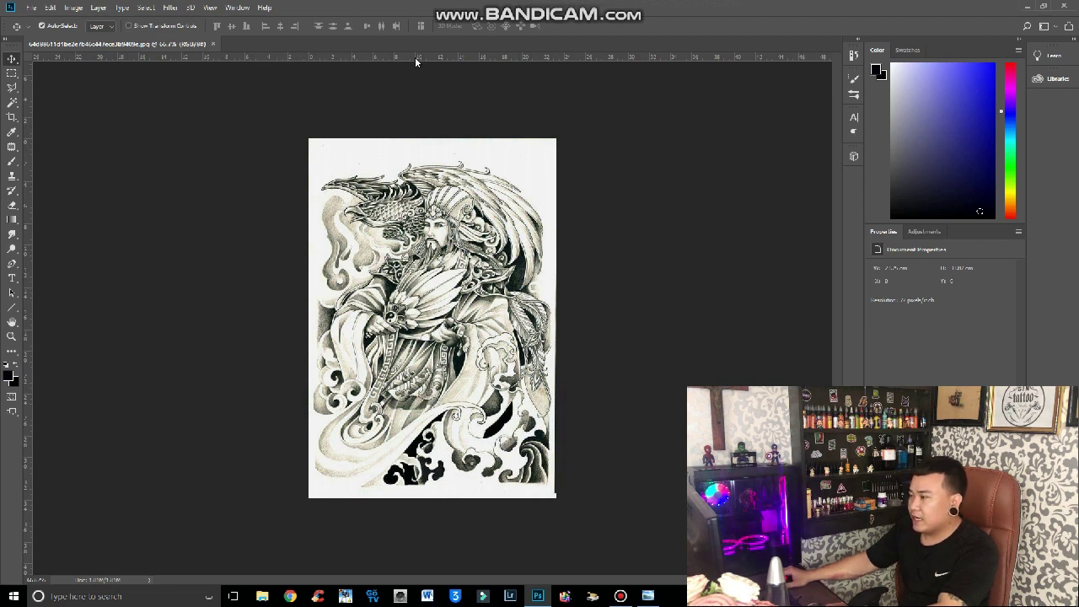
Place a horizontal and a vertical guide crossing at the tattoo drawing's centre.
drag(415, 60, 415, 73)
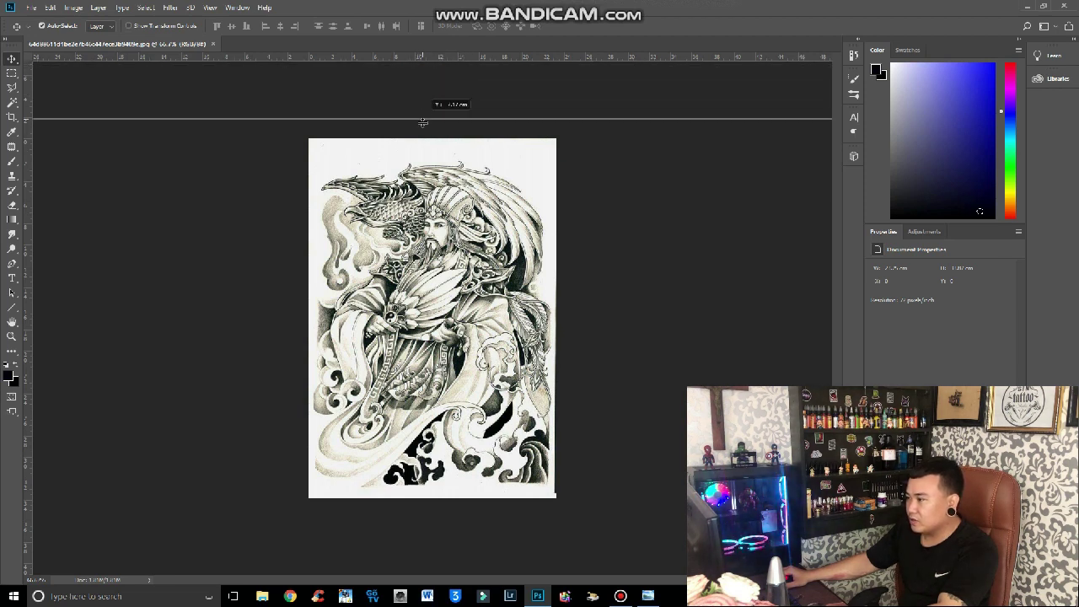
drag(416, 73, 433, 315)
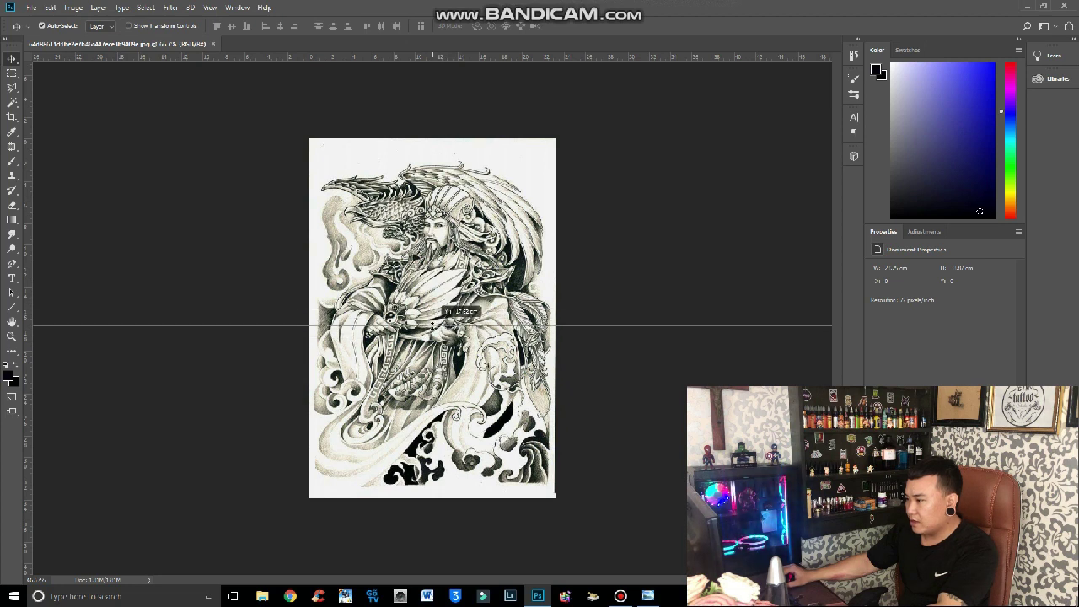
mouse_move(433, 314)
mouse_down()
mouse_move(439, 291)
mouse_move(440, 319)
mouse_up()
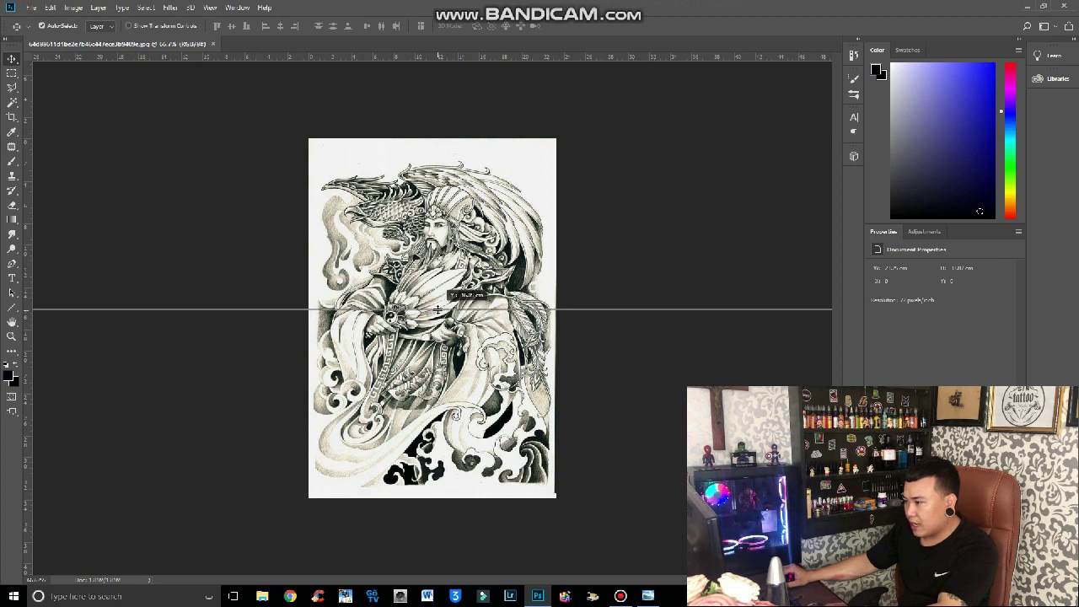
drag(439, 318, 440, 318)
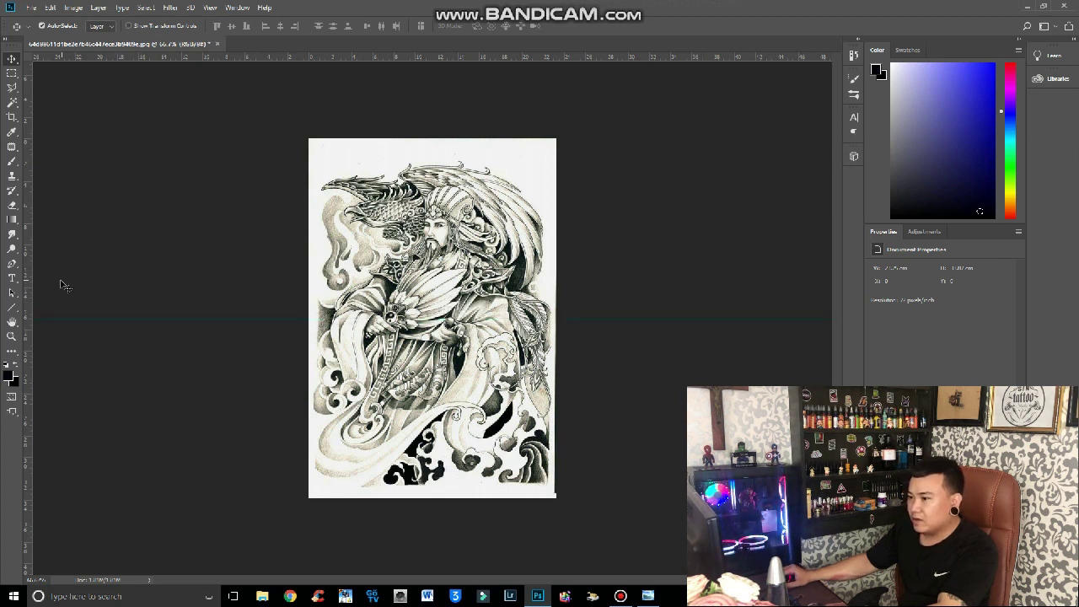
drag(28, 289, 433, 313)
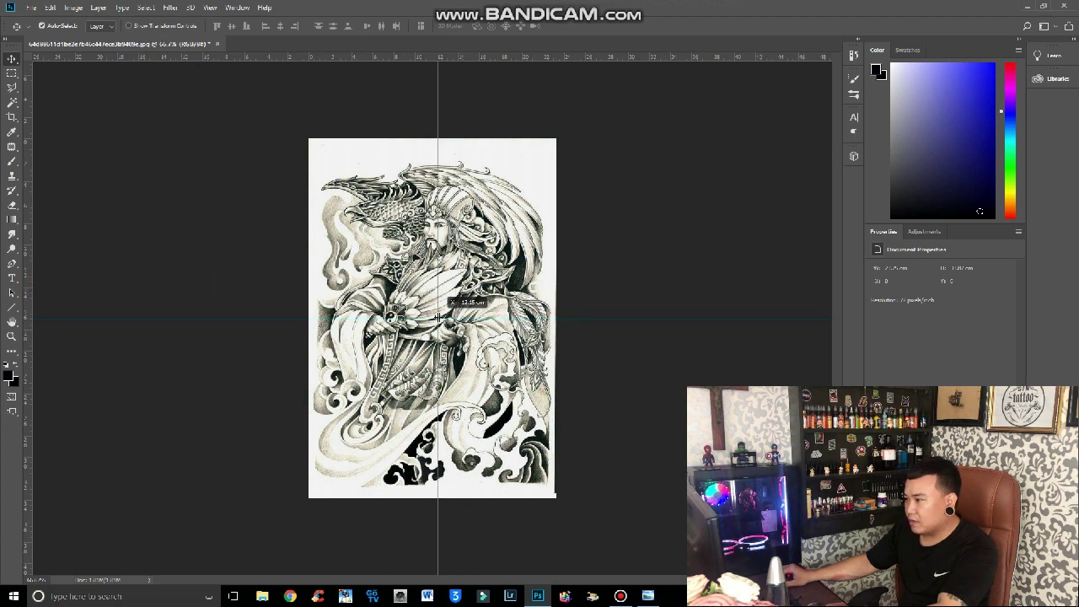
drag(433, 314, 434, 314)
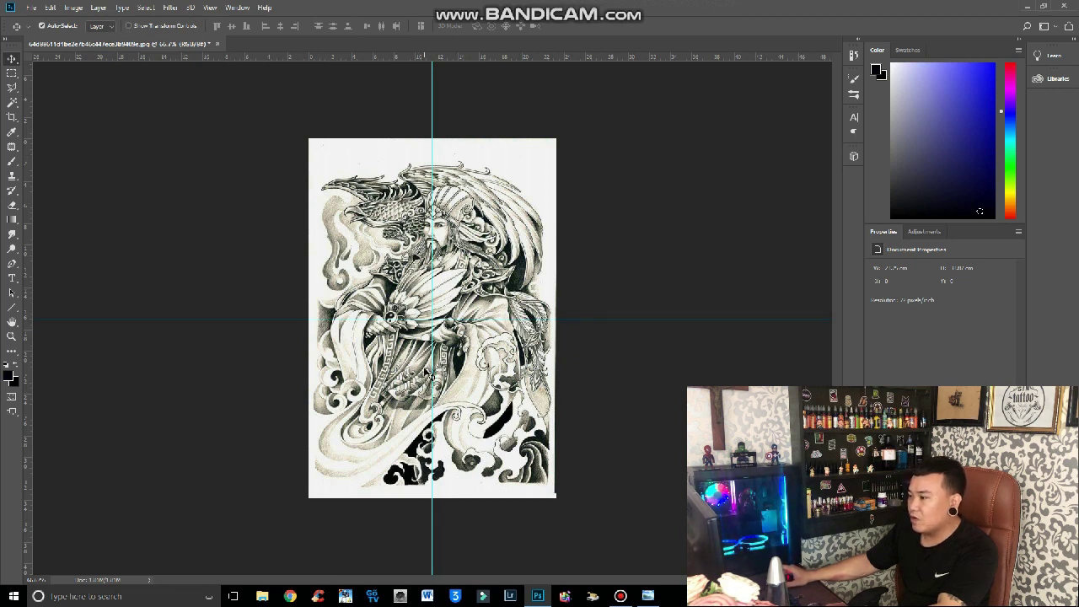
Create a blank document from the saved Khổ A4 preset (21 × 29.7 cm).
right_click(279, 41)
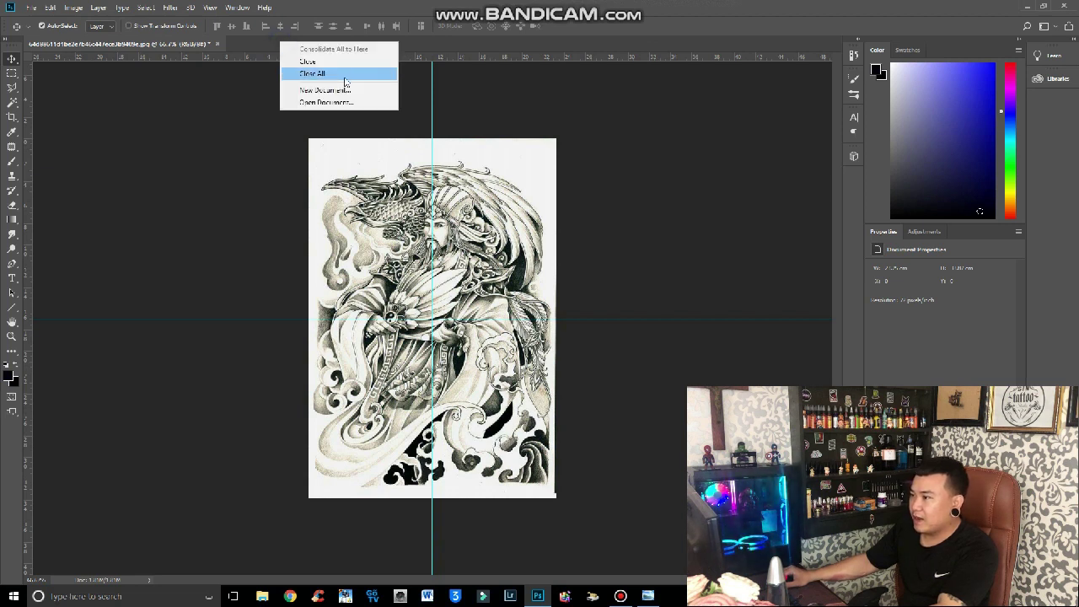
right_click(259, 41)
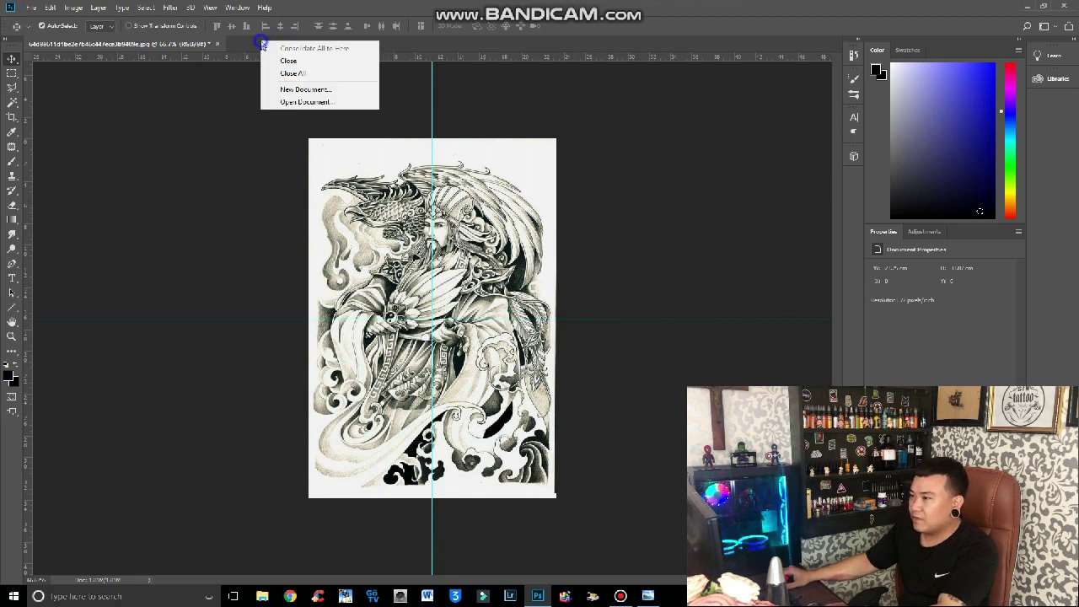
click(289, 89)
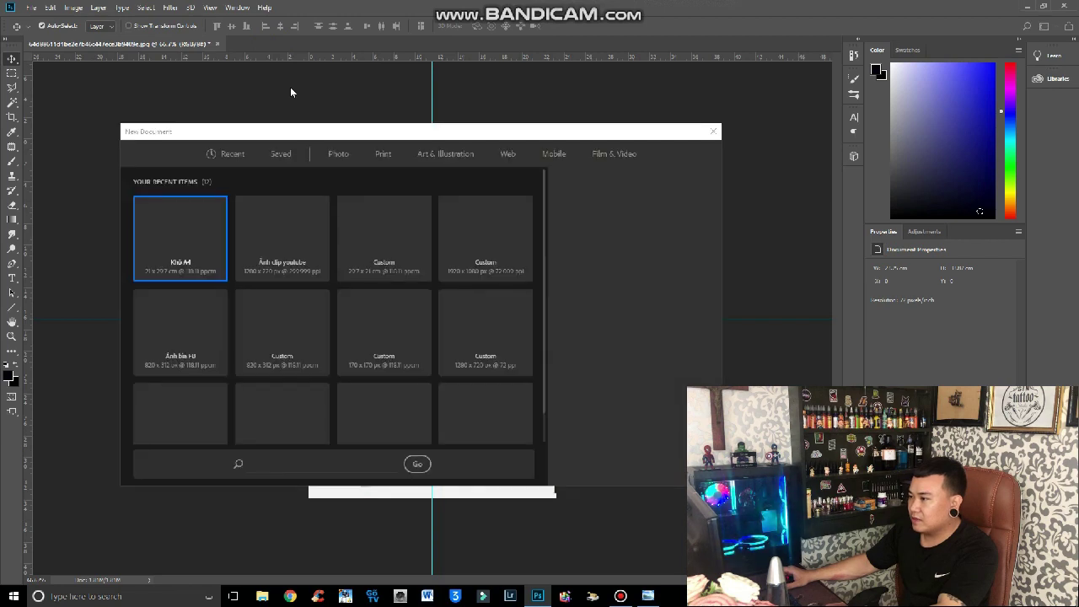
click(291, 150)
click(469, 246)
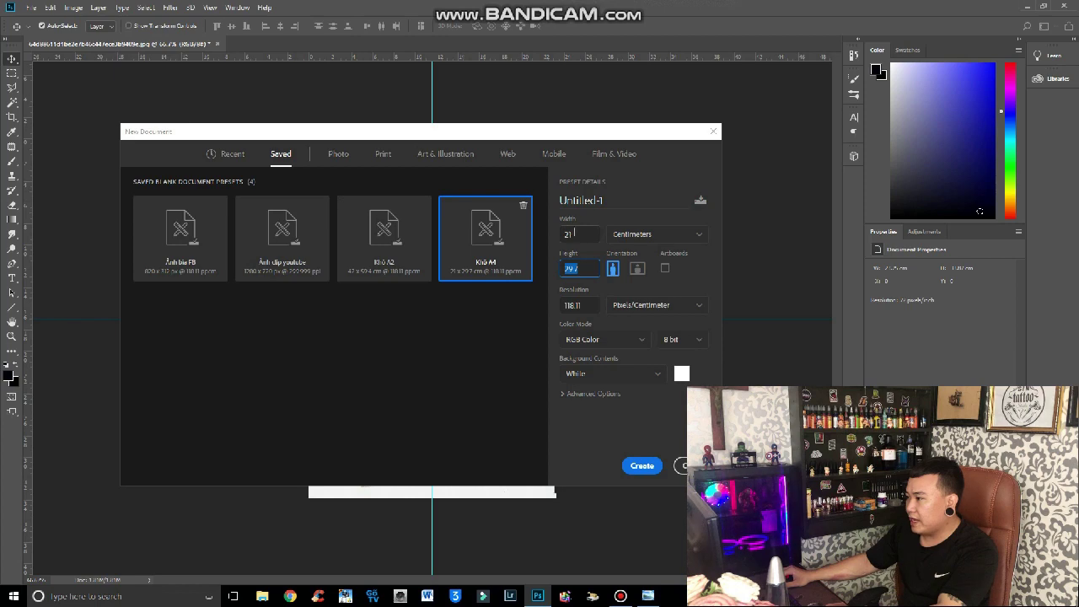
click(642, 468)
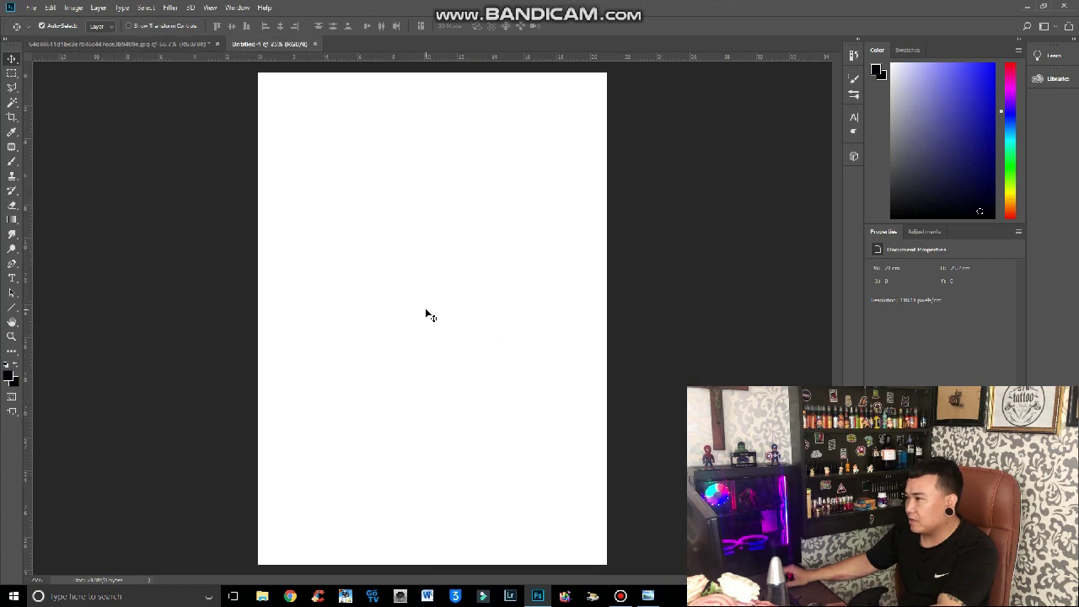
Switch back to the tattoo drawing document with its guides.
click(118, 44)
click(268, 44)
click(179, 43)
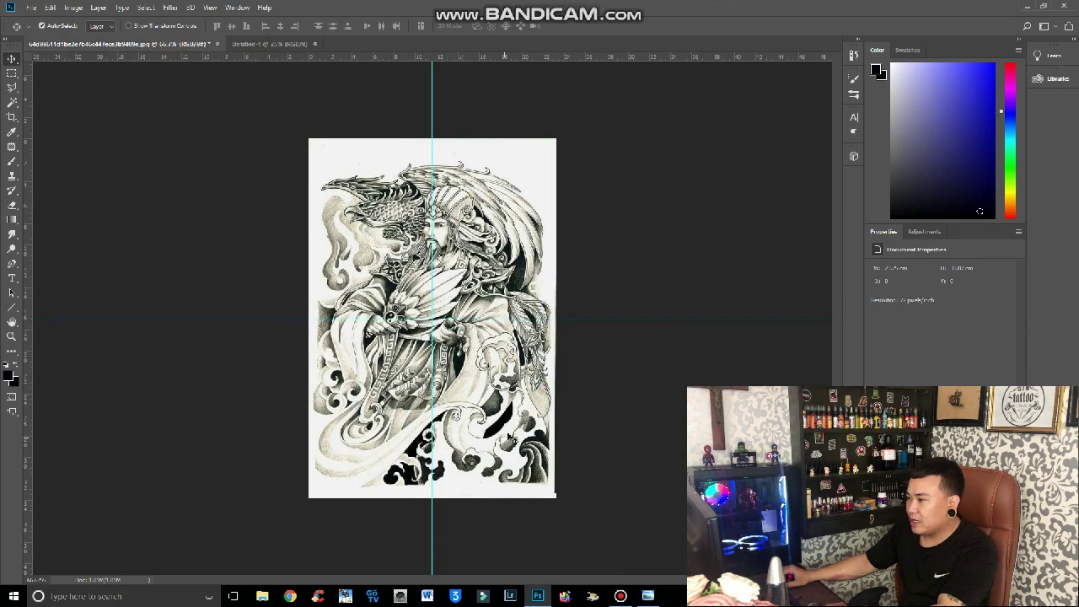
Copy the drawing's top-left quarter and paste it onto the A4 Untitled-1 page.
click(12, 74)
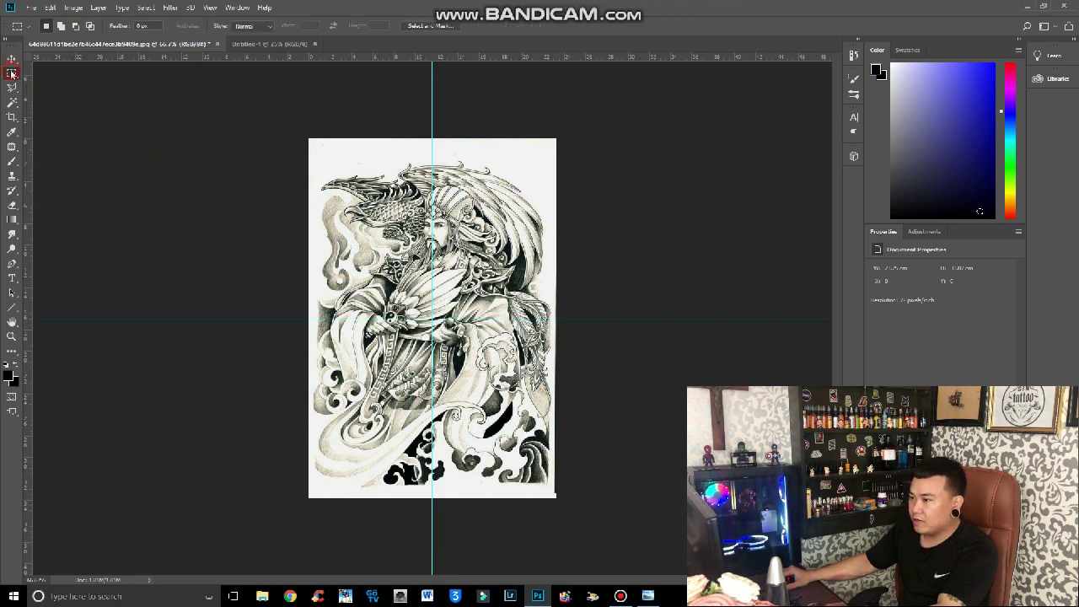
drag(308, 134, 431, 319)
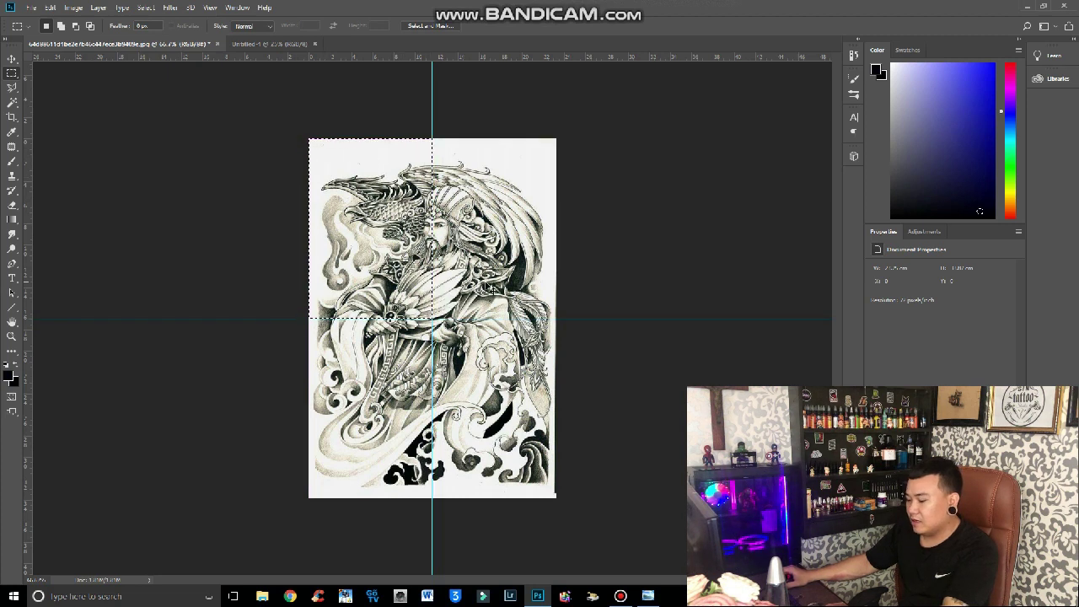
key(ctrl+c)
click(268, 43)
key(ctrl+v)
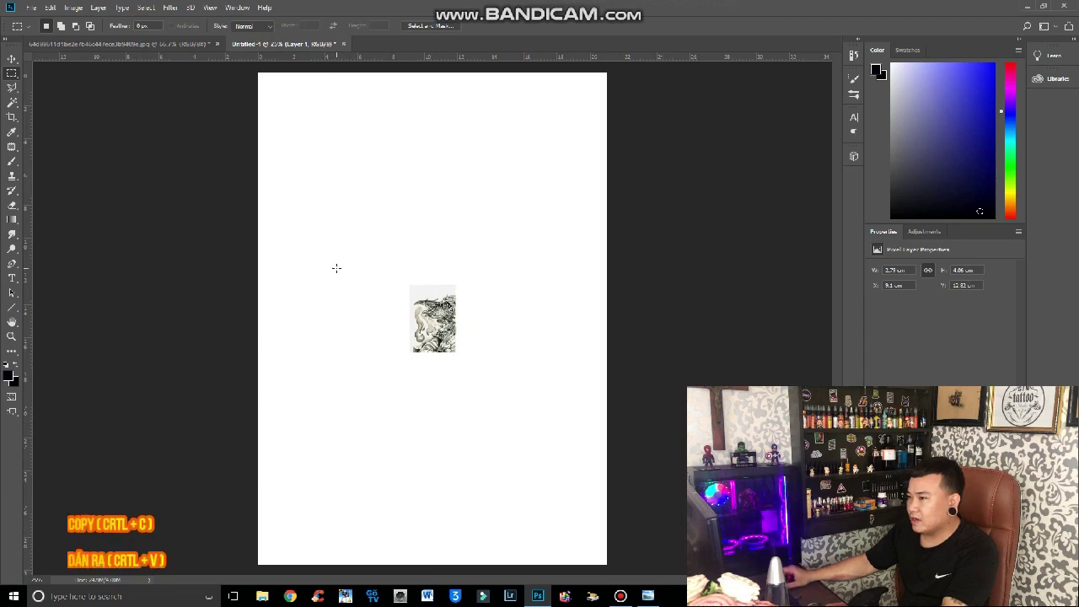
click(93, 43)
click(290, 43)
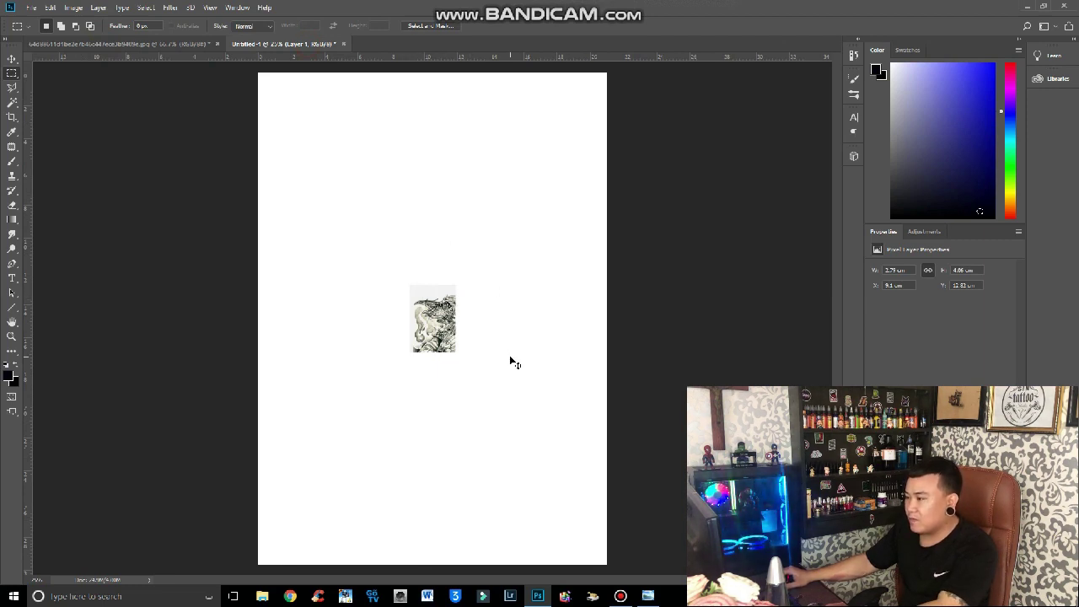
Scale the pasted quarter proportionally to fill the A4 page and nudge it into alignment.
key(ctrl+t)
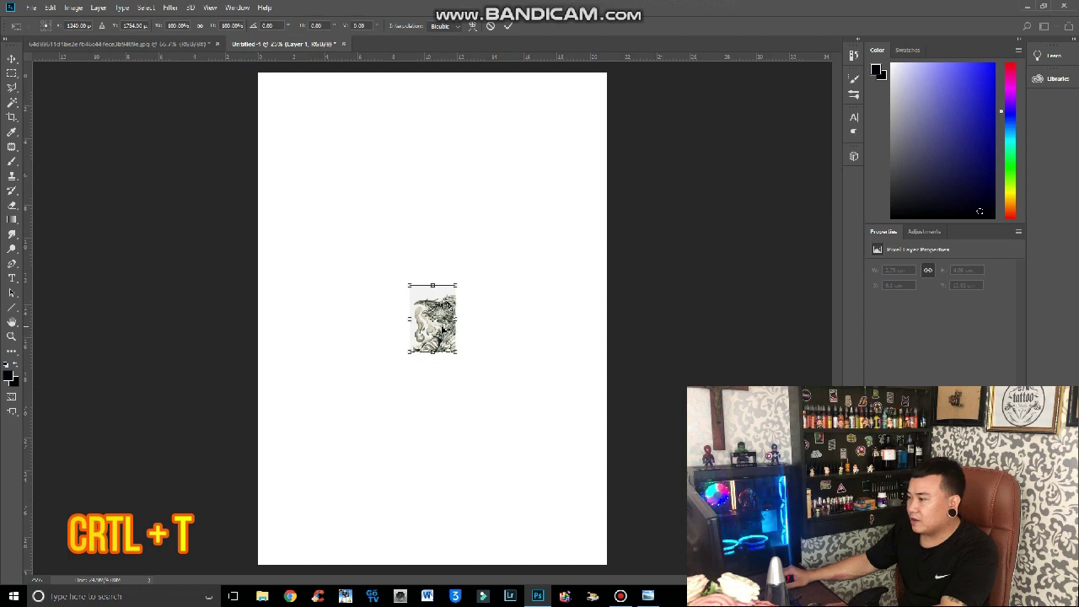
drag(440, 325, 289, 538)
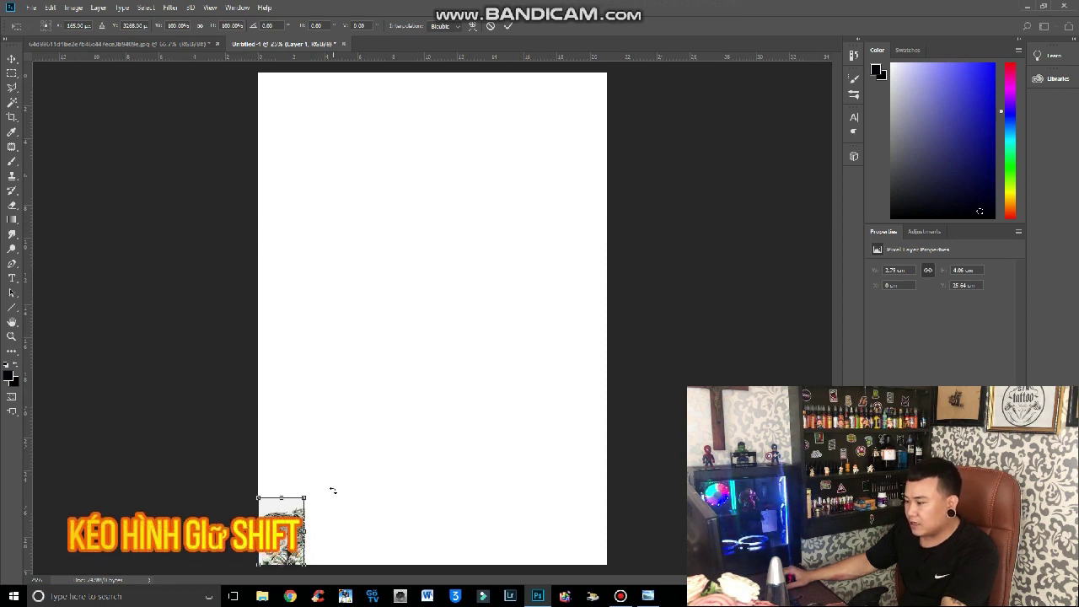
mouse_move(306, 499)
mouse_down()
mouse_move(433, 393)
mouse_move(606, 298)
mouse_move(713, 149)
mouse_move(745, 175)
mouse_up()
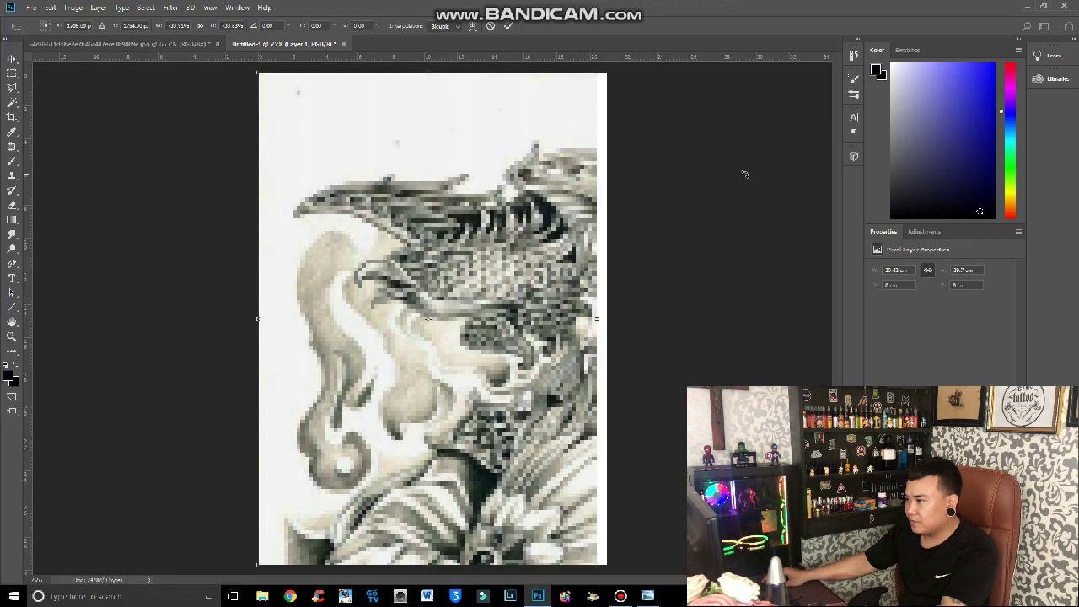
key(Return)
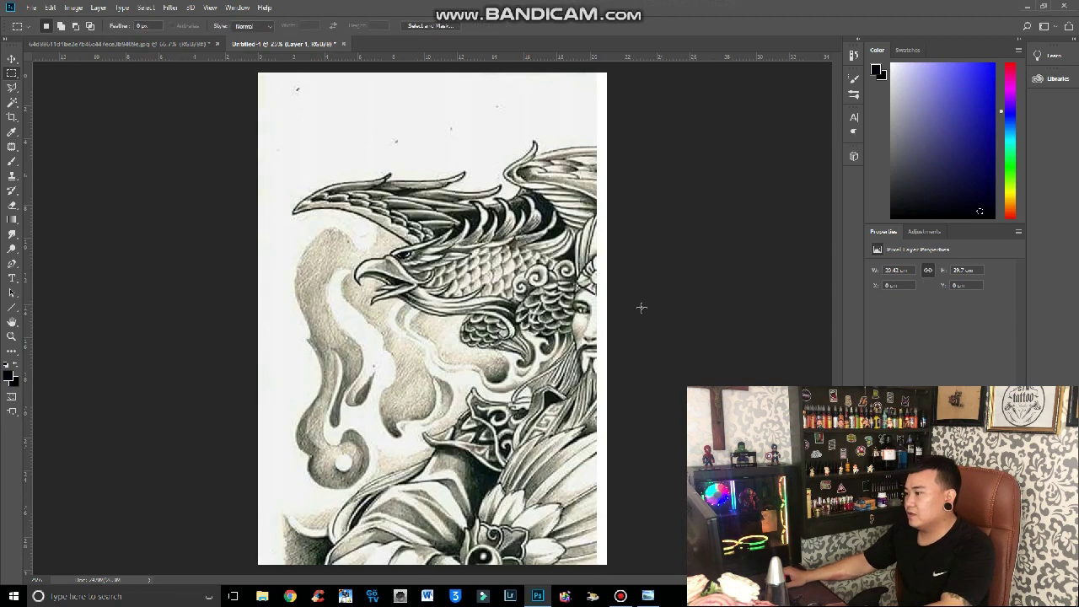
key(ctrl+t)
drag(482, 287, 487, 286)
key(Return)
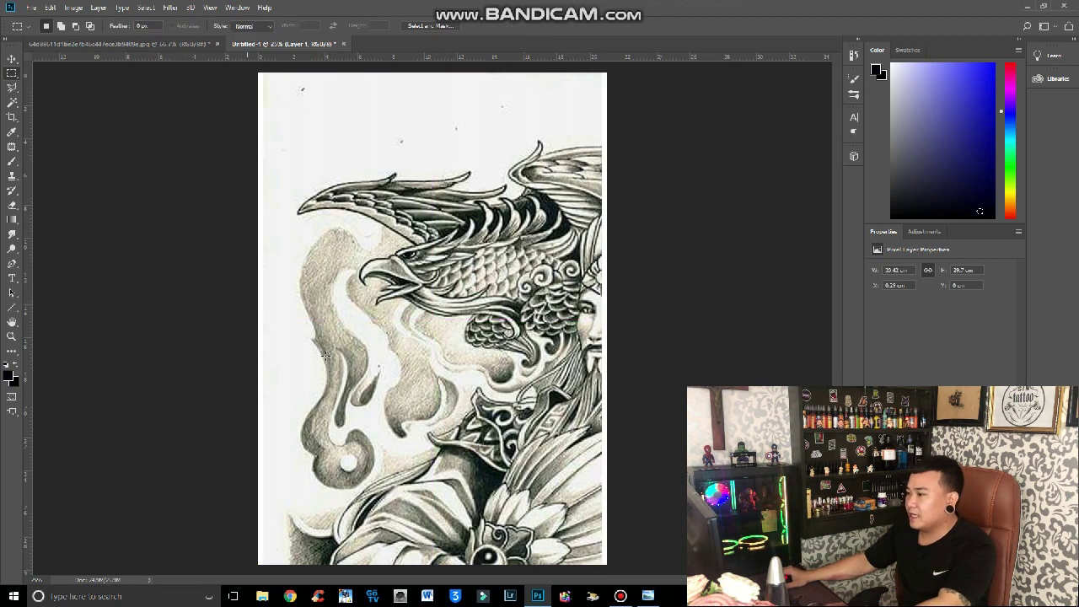
Close the Untitled-1 A4 page, discarding its changes.
click(33, 9)
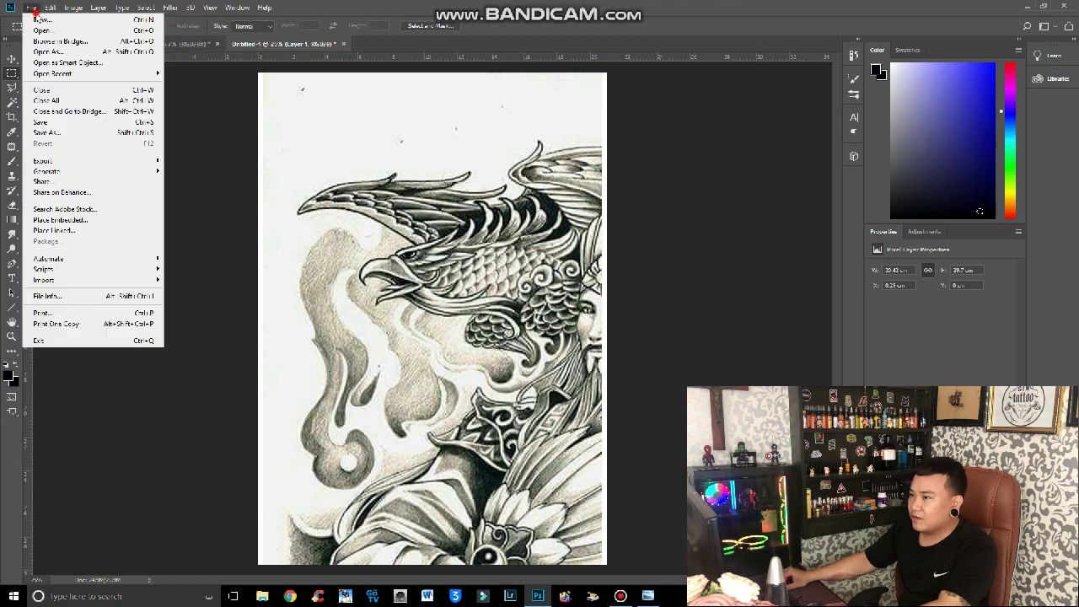
click(214, 48)
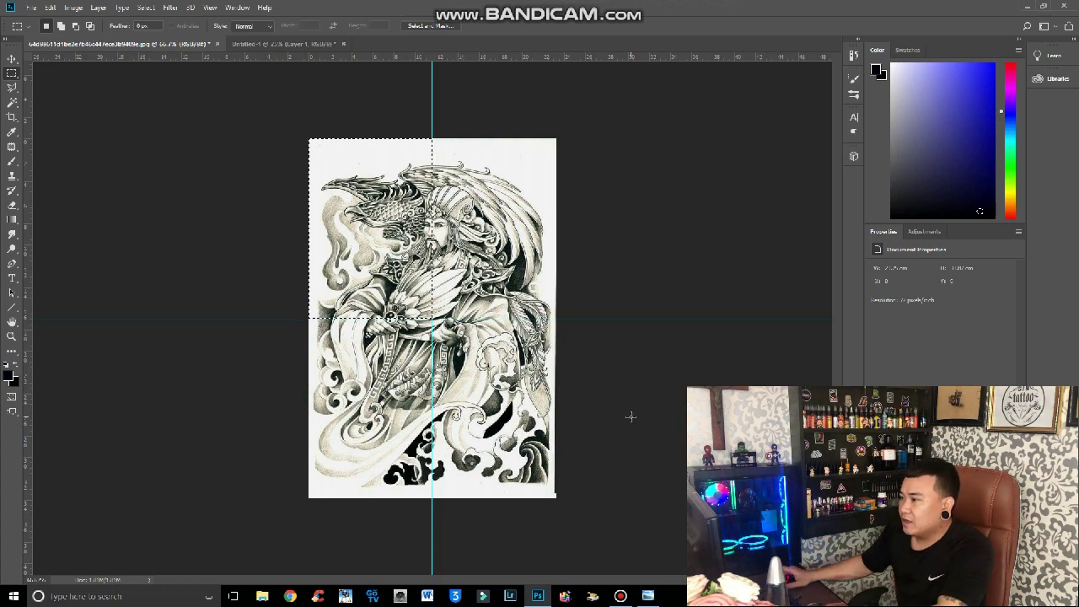
click(325, 44)
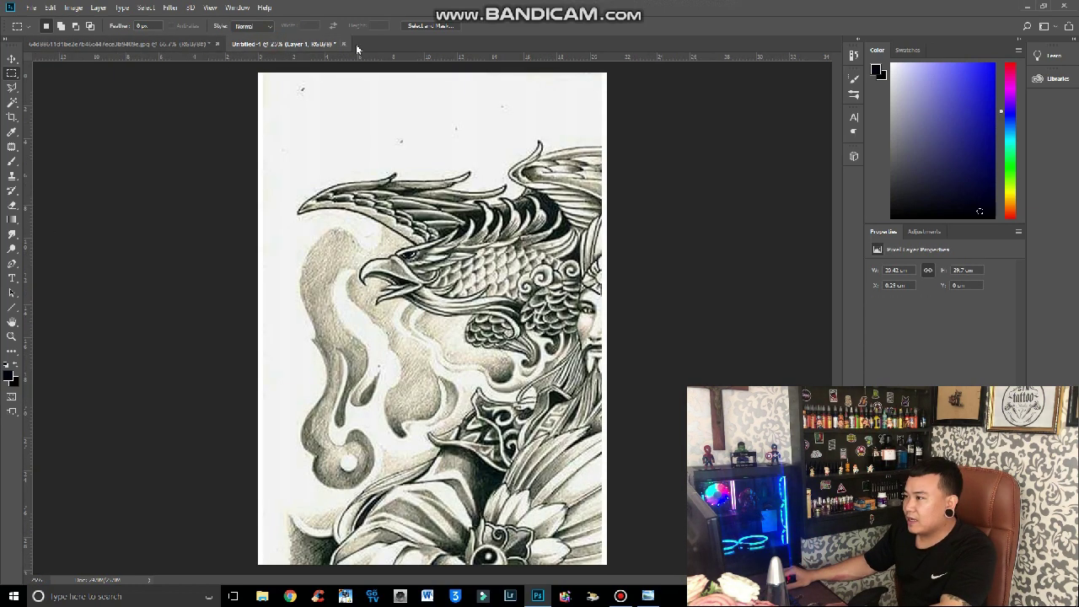
click(343, 44)
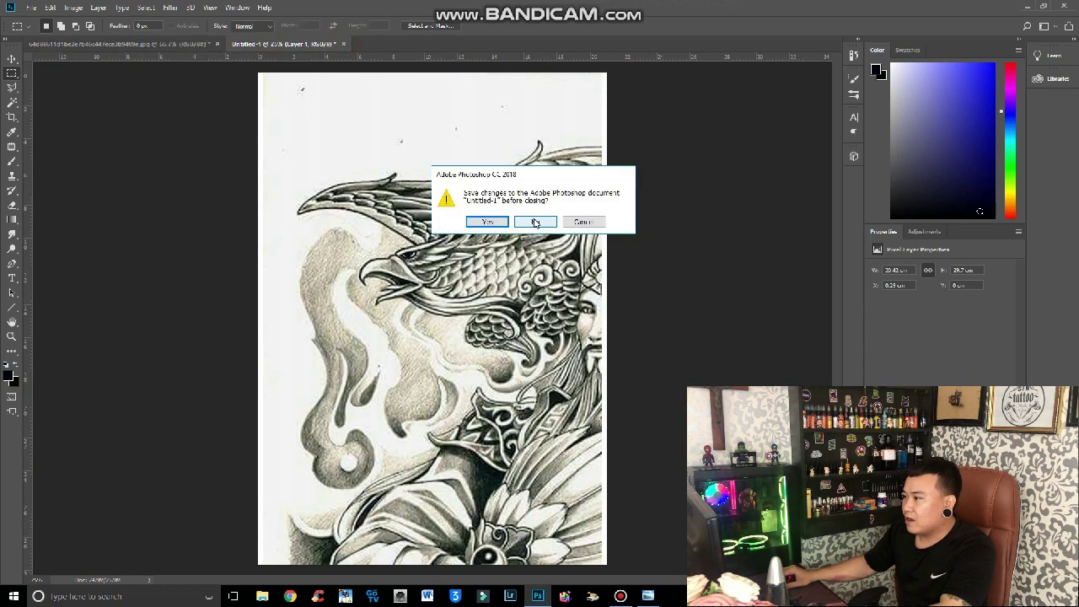
click(534, 221)
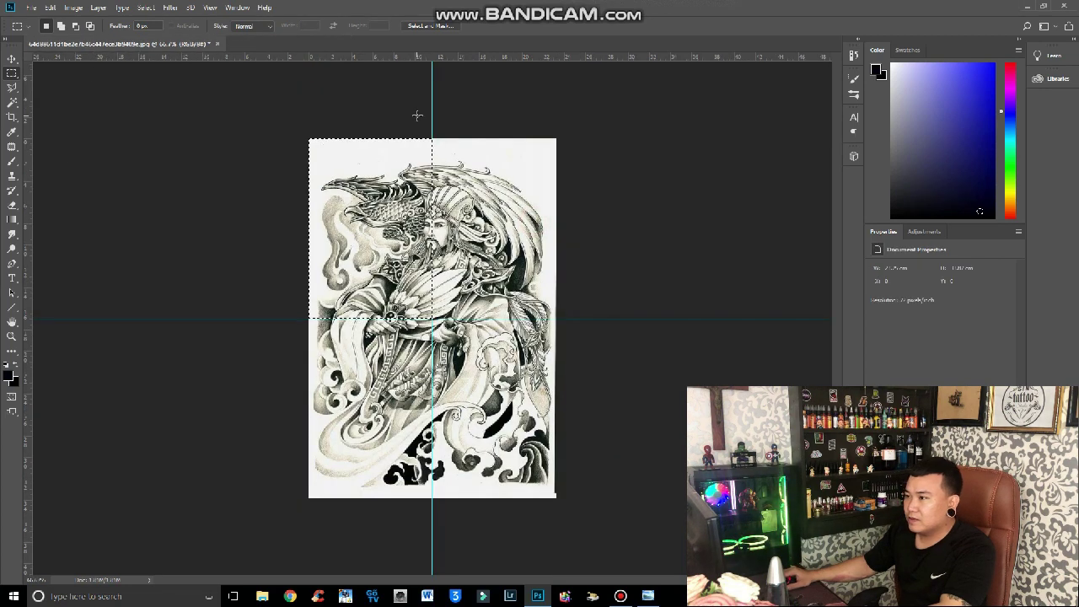
Deselect the top-left quarter and close the tattoo drawing document.
click(220, 178)
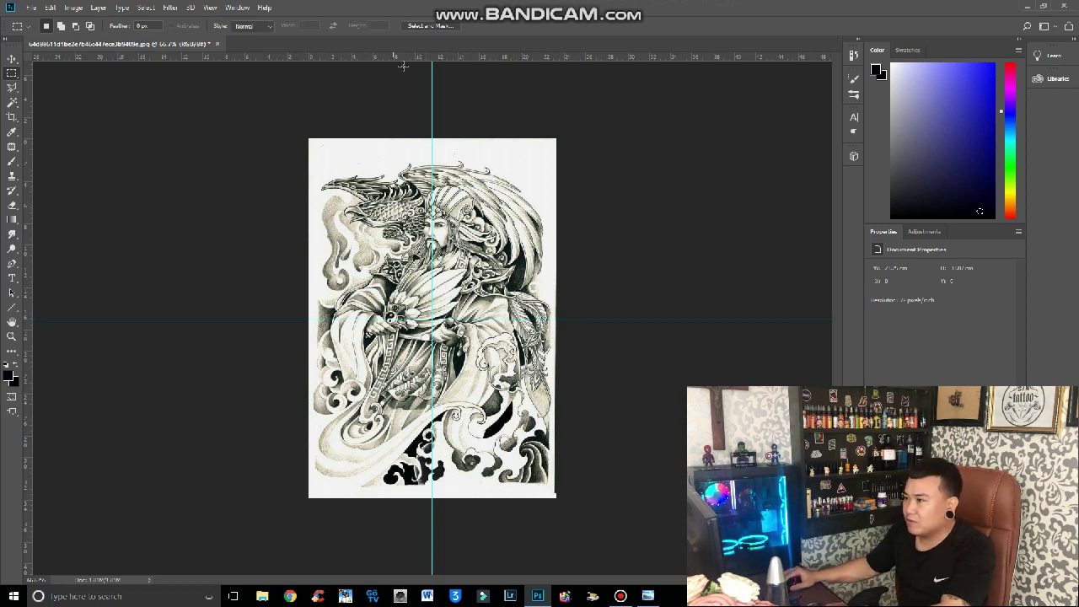
click(217, 44)
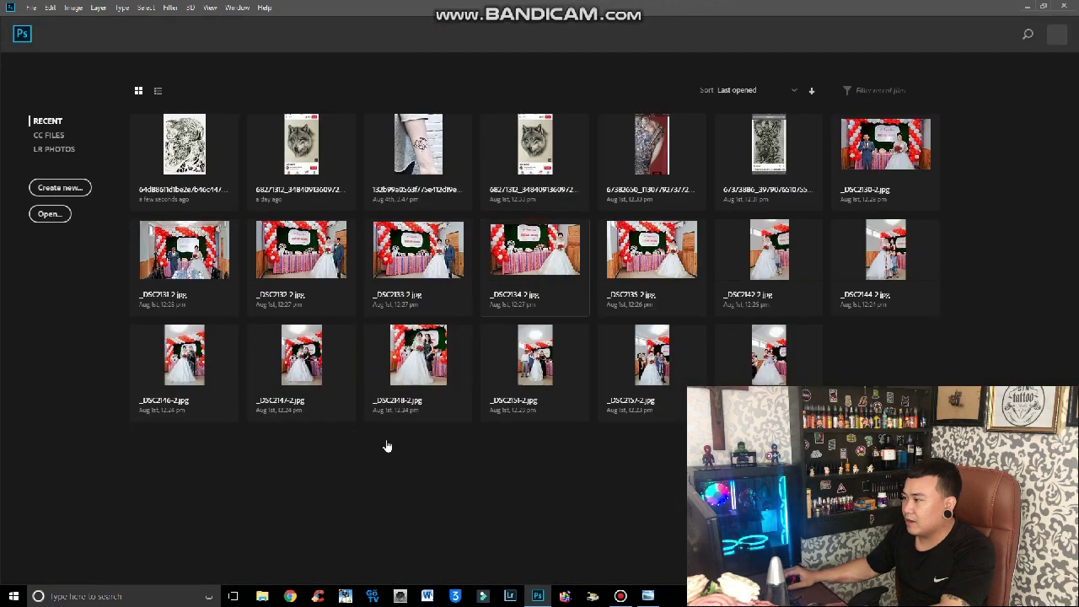
Close the drawing without saving, then drag the tattoo image back into a maximized Photoshop.
click(536, 231)
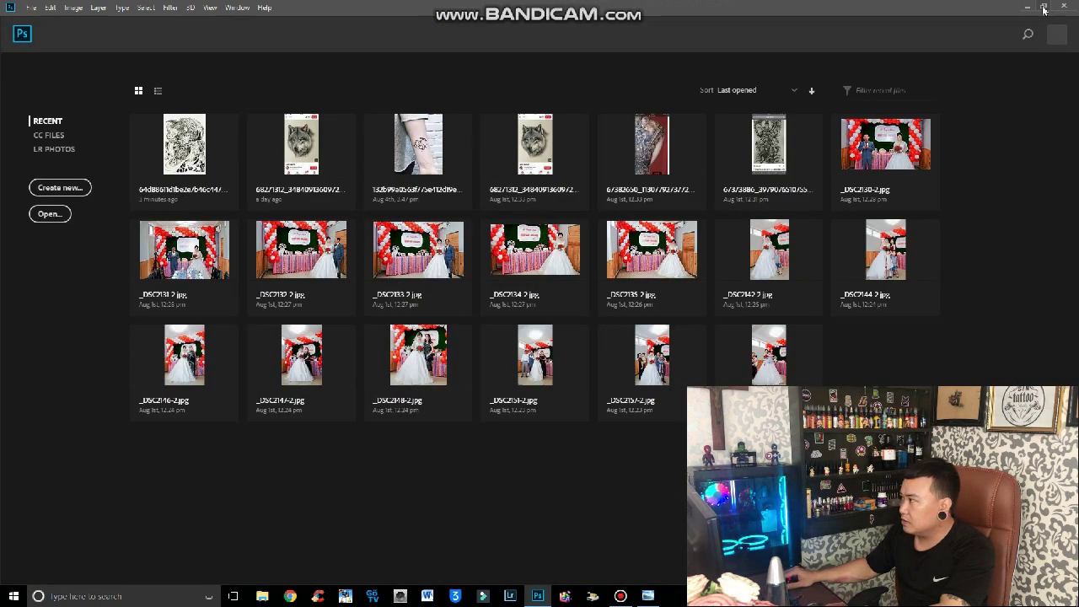
click(1043, 7)
drag(88, 449, 552, 505)
double_click(590, 52)
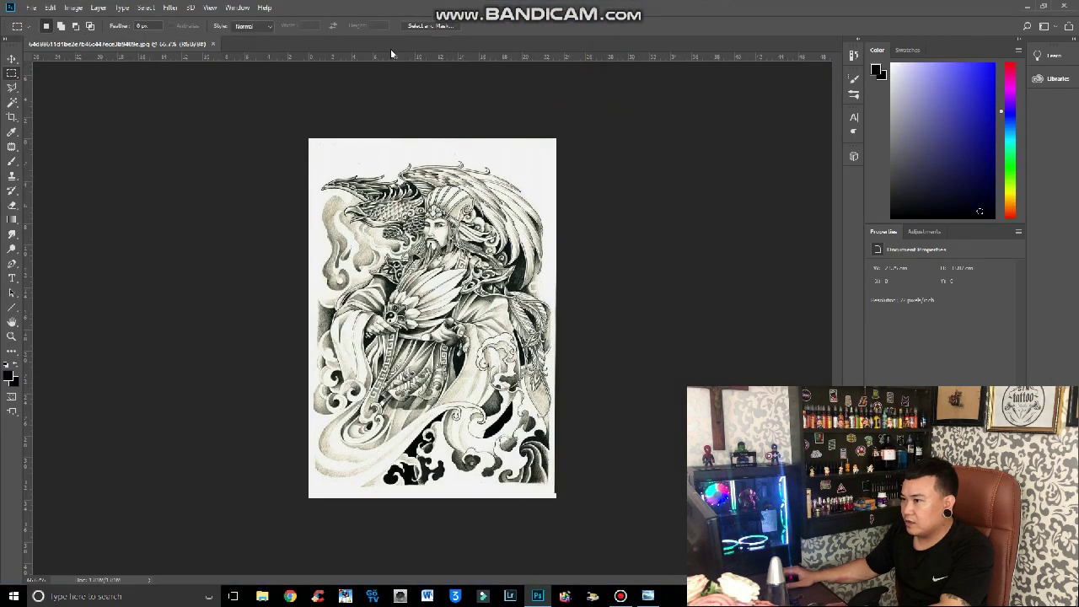
Crop the tattoo drawing to a 42 × 60 cm size.
click(10, 121)
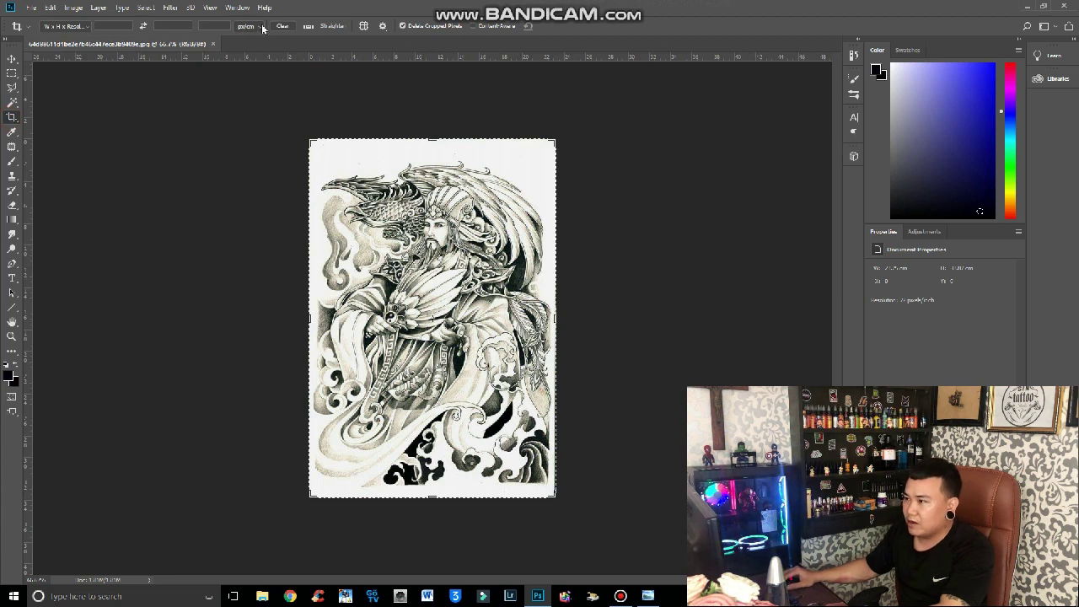
click(81, 28)
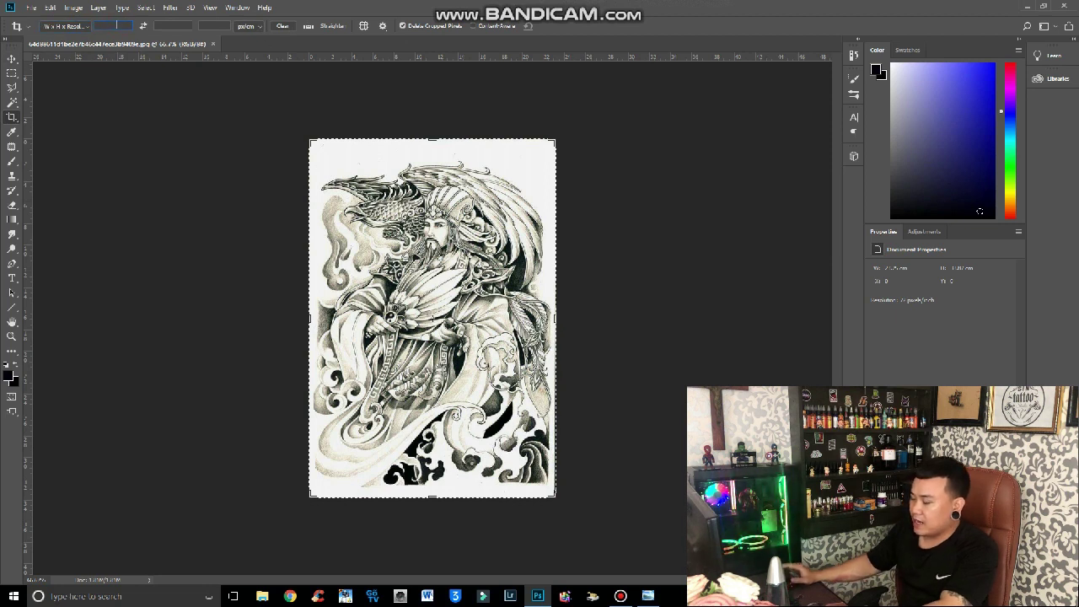
text(42)
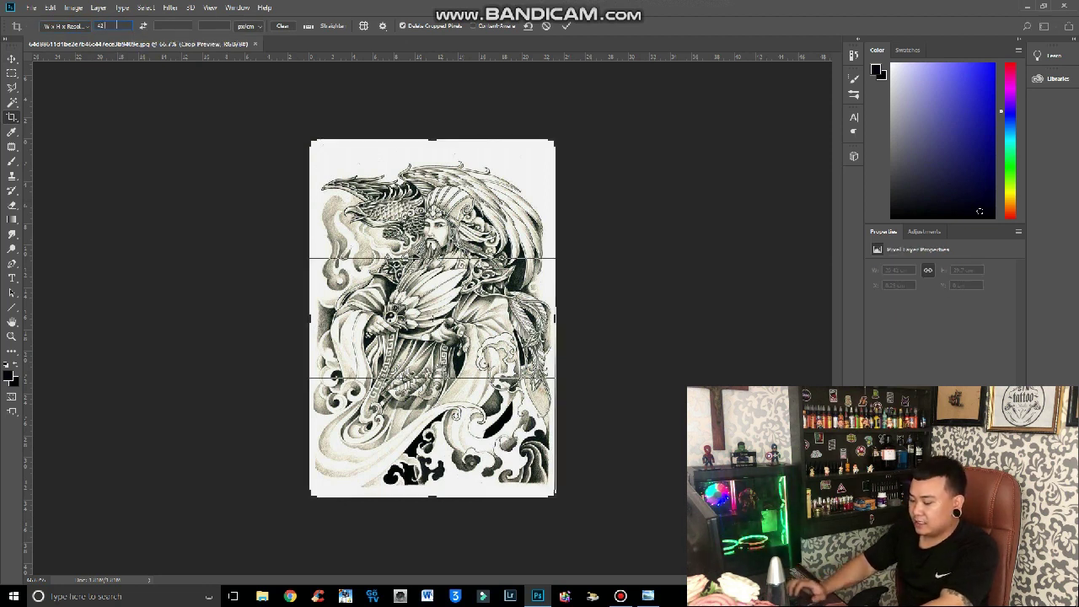
click(165, 28)
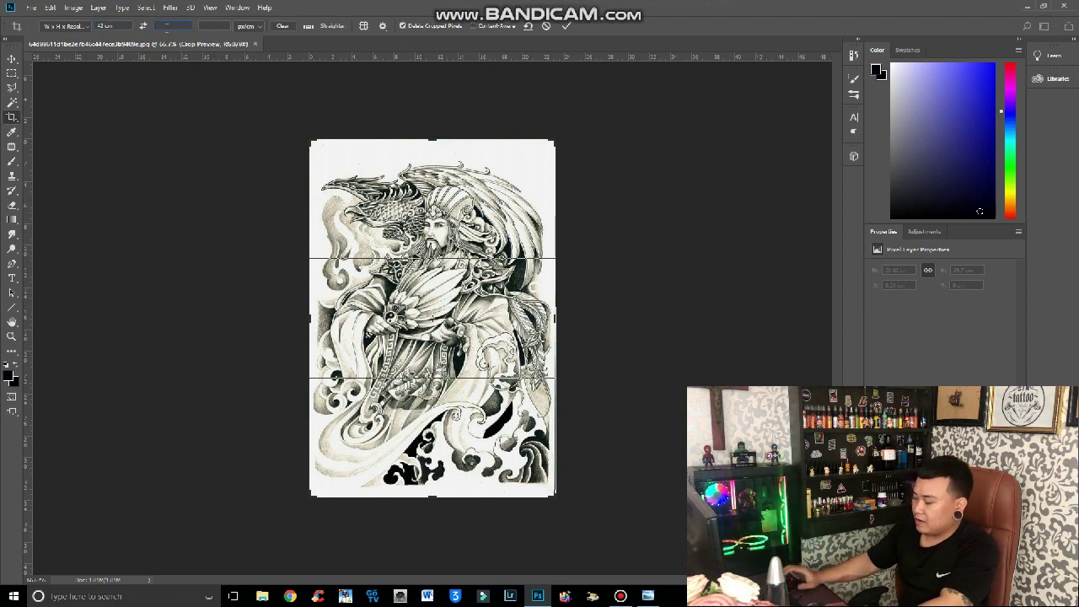
text(60cm)
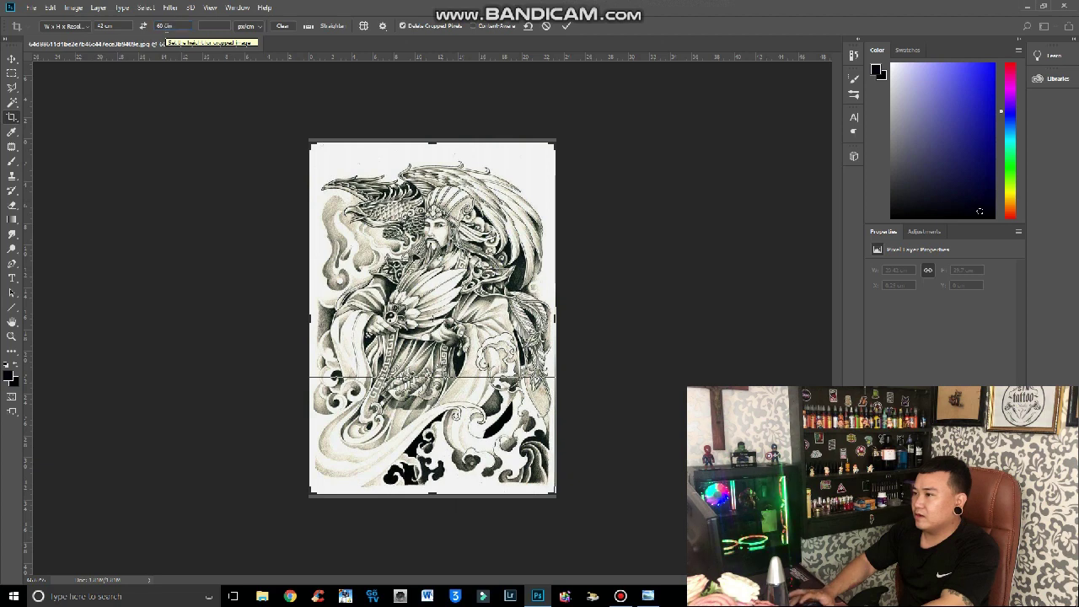
key(Return)
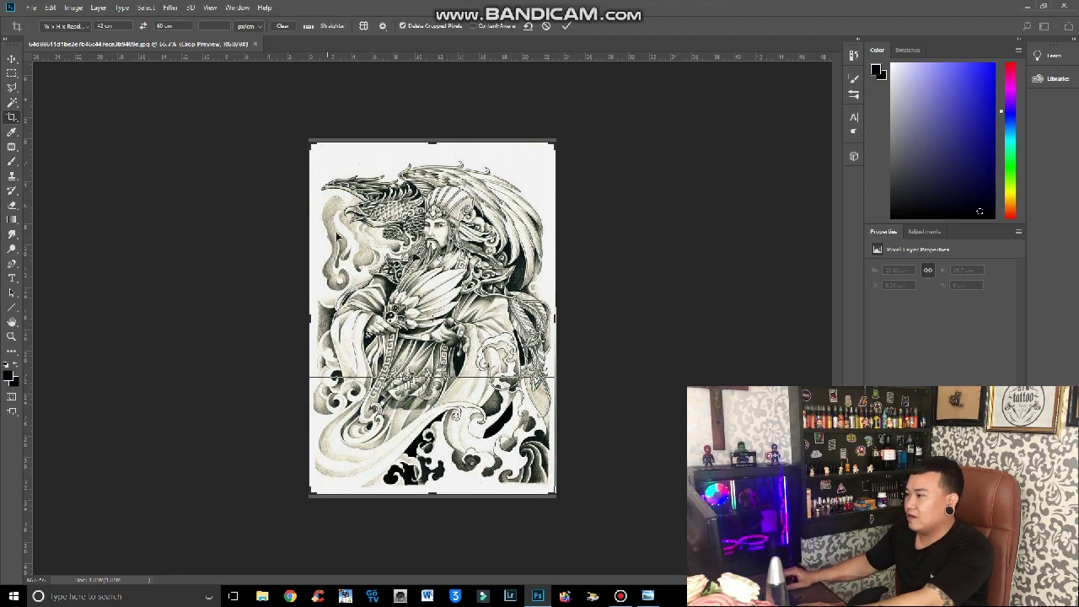
mouse_move(453, 271)
mouse_down()
mouse_move(443, 249)
mouse_move(444, 259)
mouse_up()
key(ctrl+r)
key(Return)
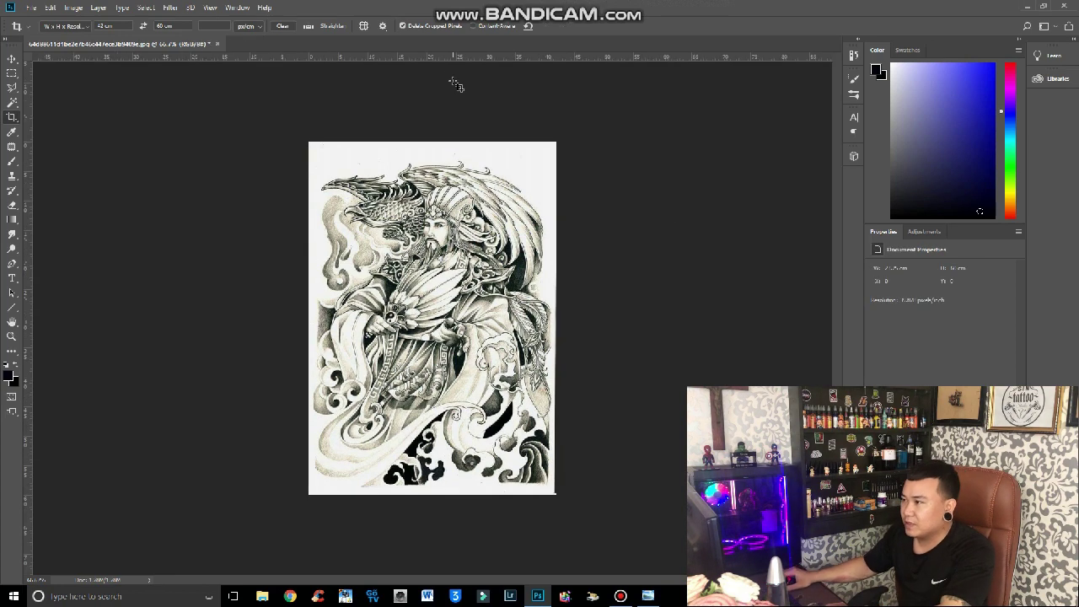
Add a horizontal and a vertical guide through the tattoo drawing's centre.
drag(433, 59, 455, 319)
drag(29, 265, 431, 308)
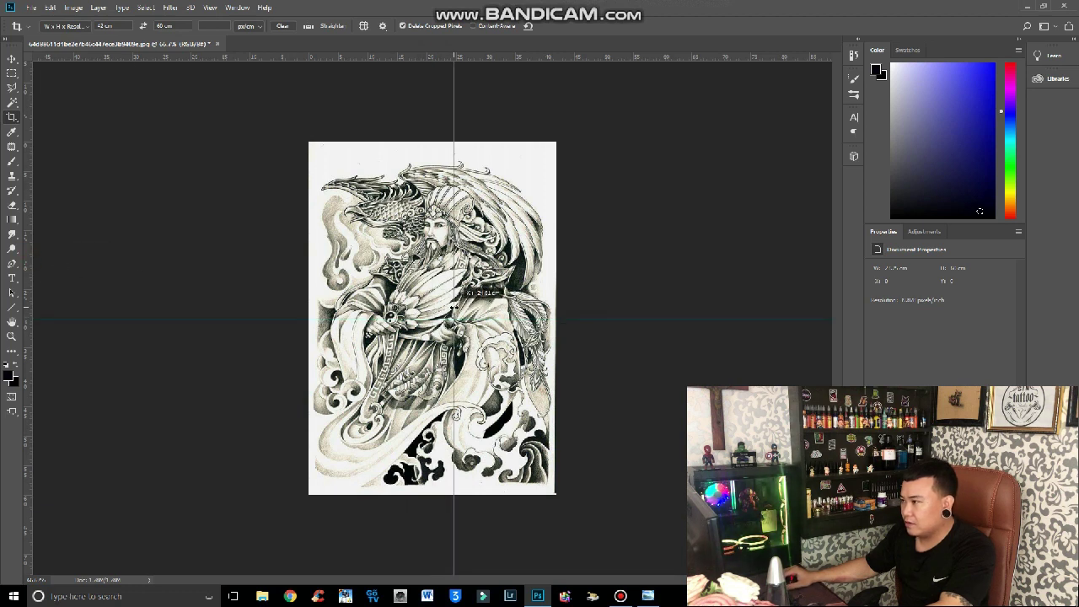
drag(431, 308, 432, 305)
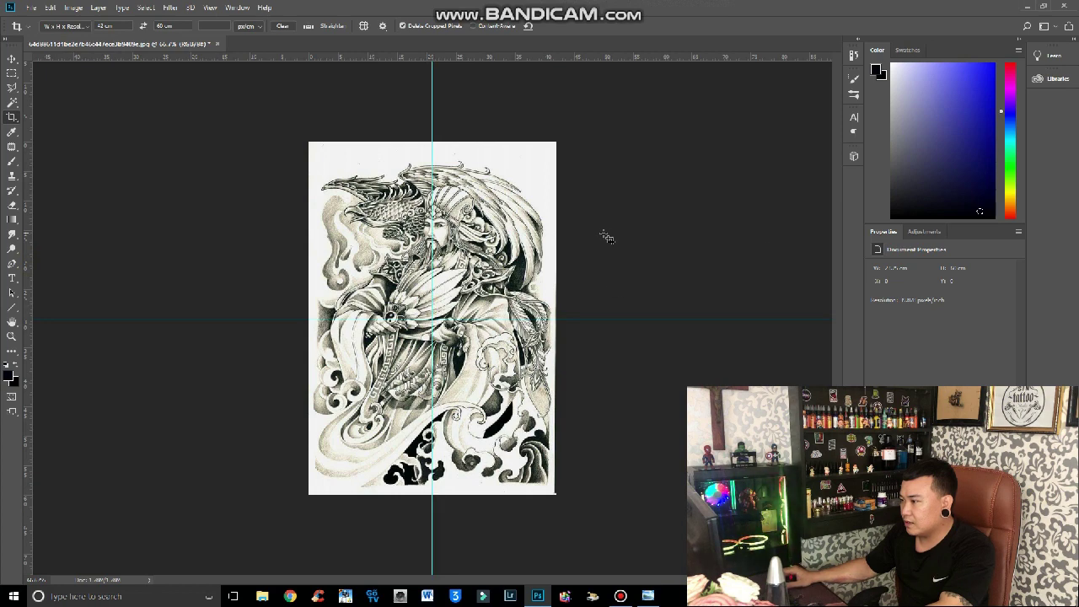
Create a blank page from the saved A4 preset and return to the tattoo drawing.
right_click(248, 44)
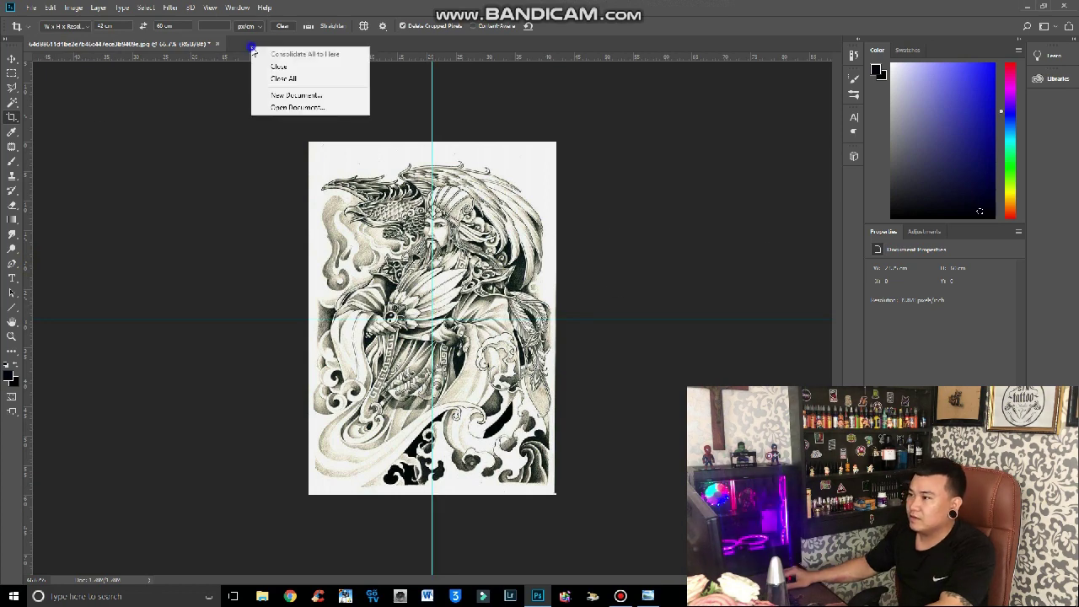
click(274, 95)
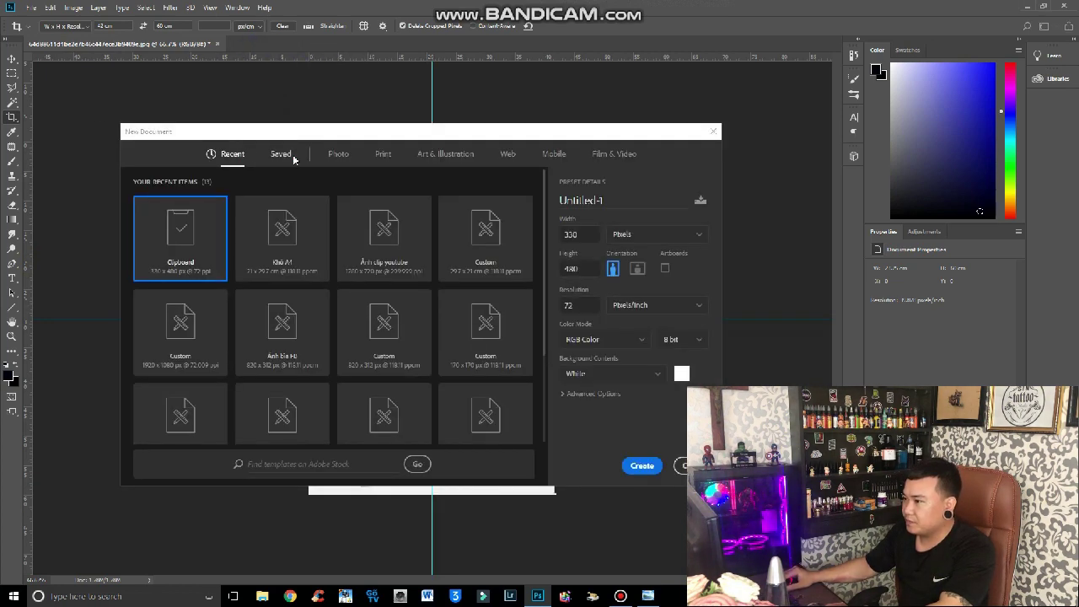
click(281, 154)
double_click(503, 248)
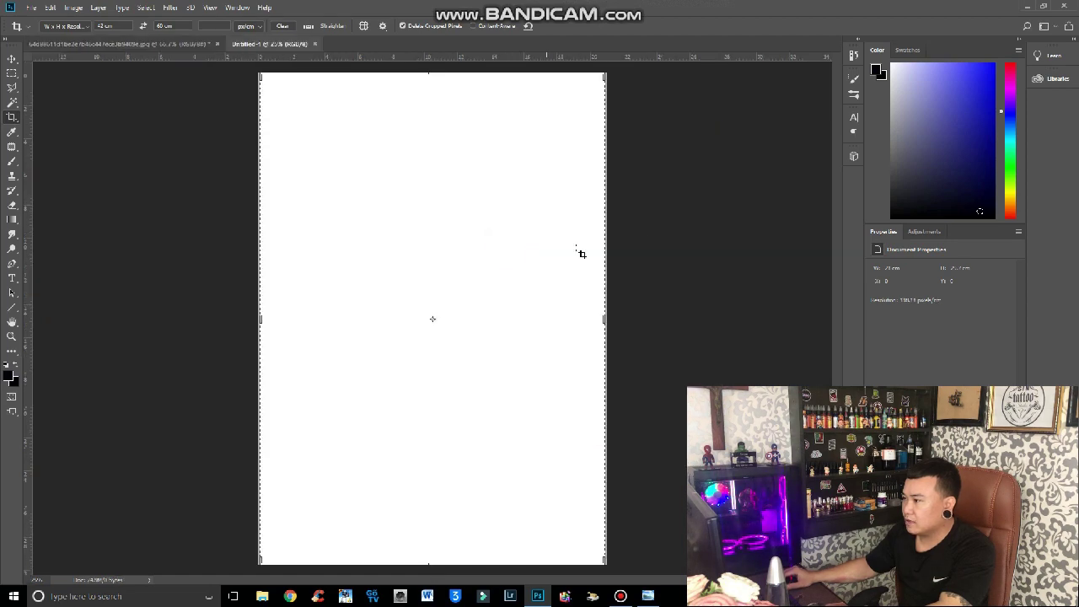
click(12, 58)
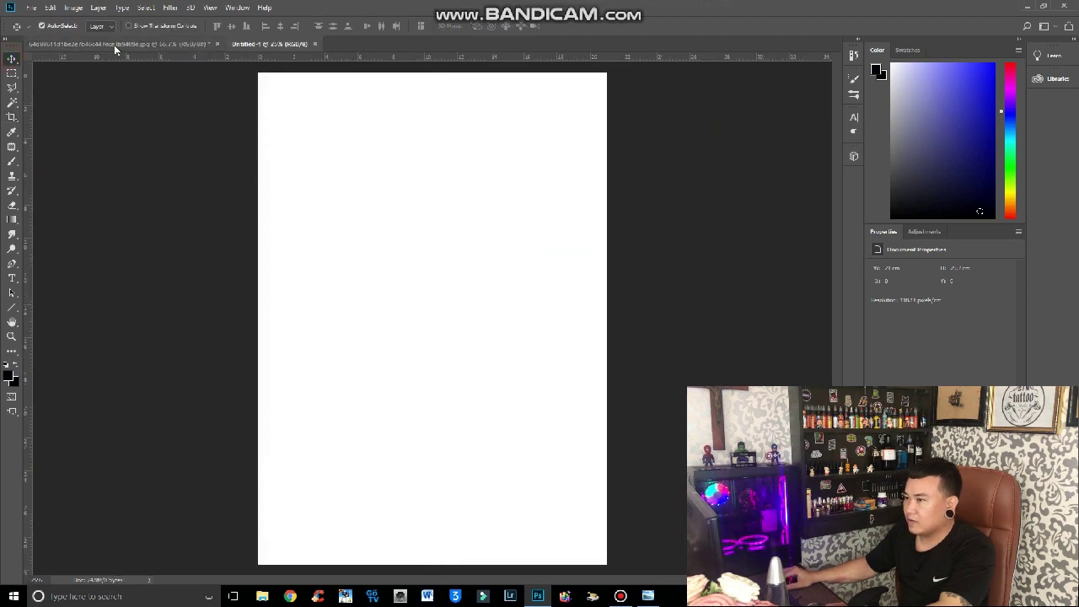
click(108, 44)
click(12, 73)
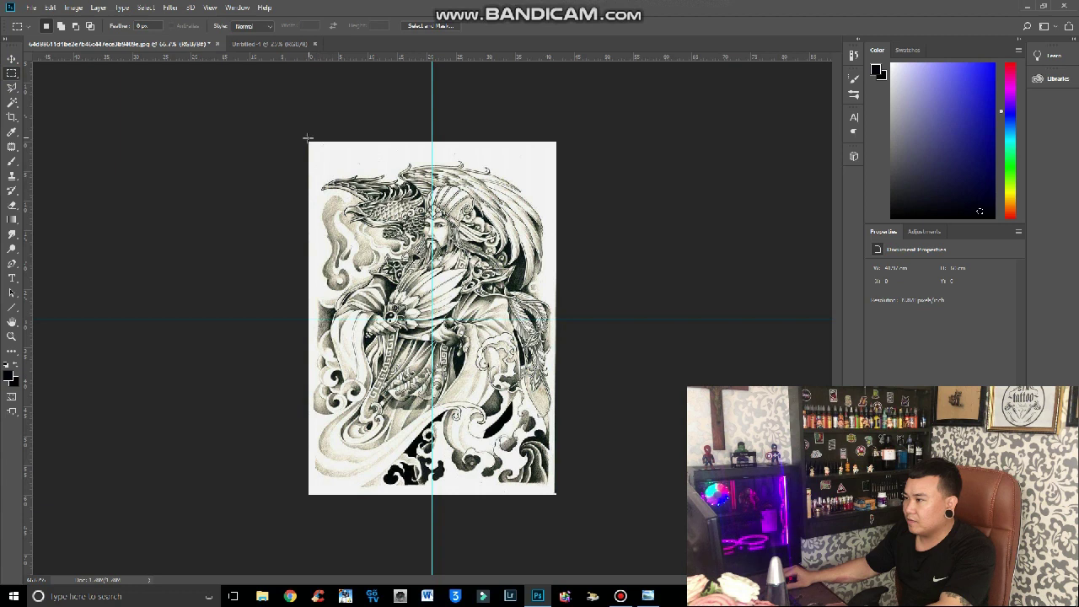
Marquee the drawing's top-left quarter up to the guide crossing, then zoom in to check its edges.
drag(308, 142, 432, 318)
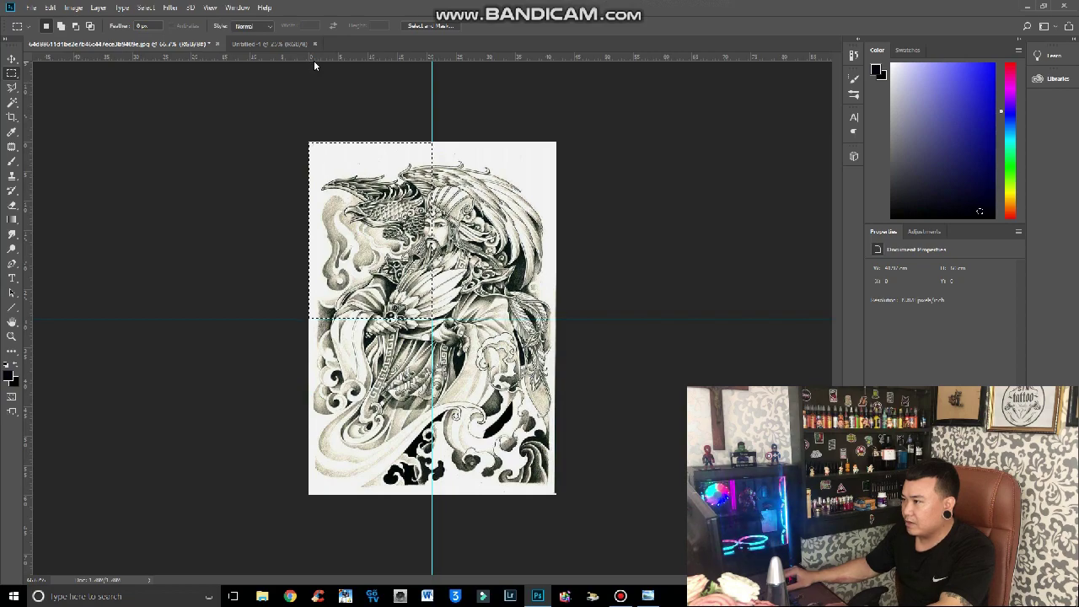
key(ctrl+plus)
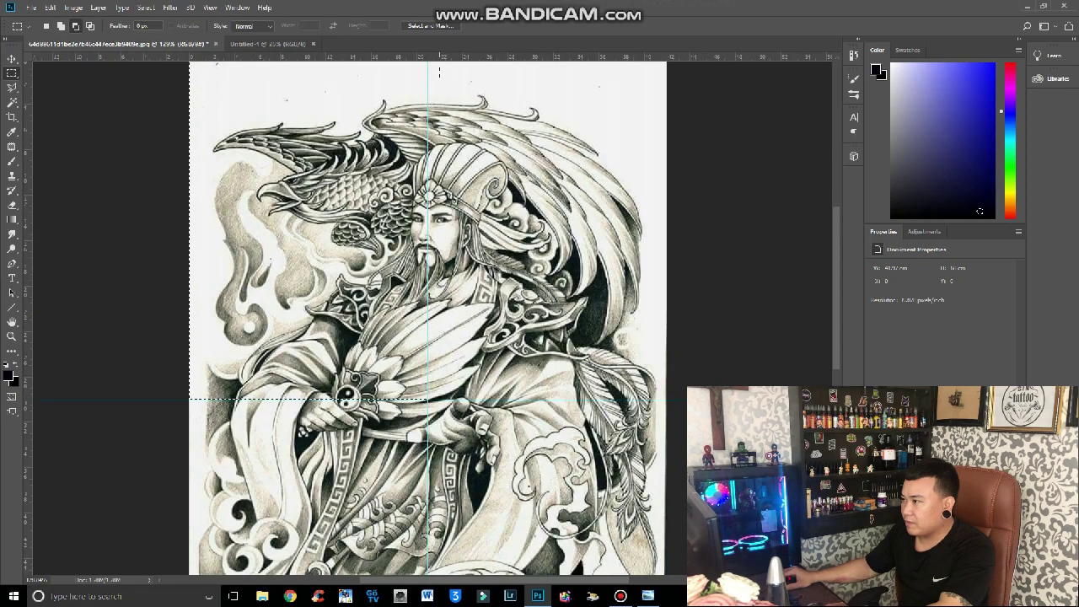
key(ctrl+plus)
key(ctrl+plus)
scroll(440, 76, up, 1)
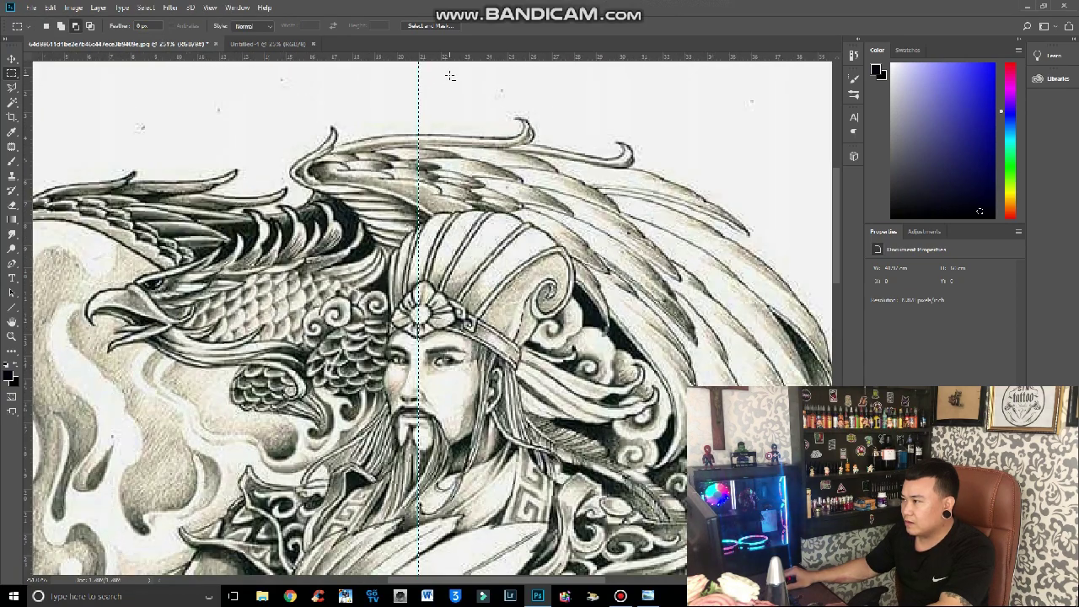
scroll(112, 131, down, 1)
scroll(211, 211, down, 1)
scroll(280, 252, up, 2)
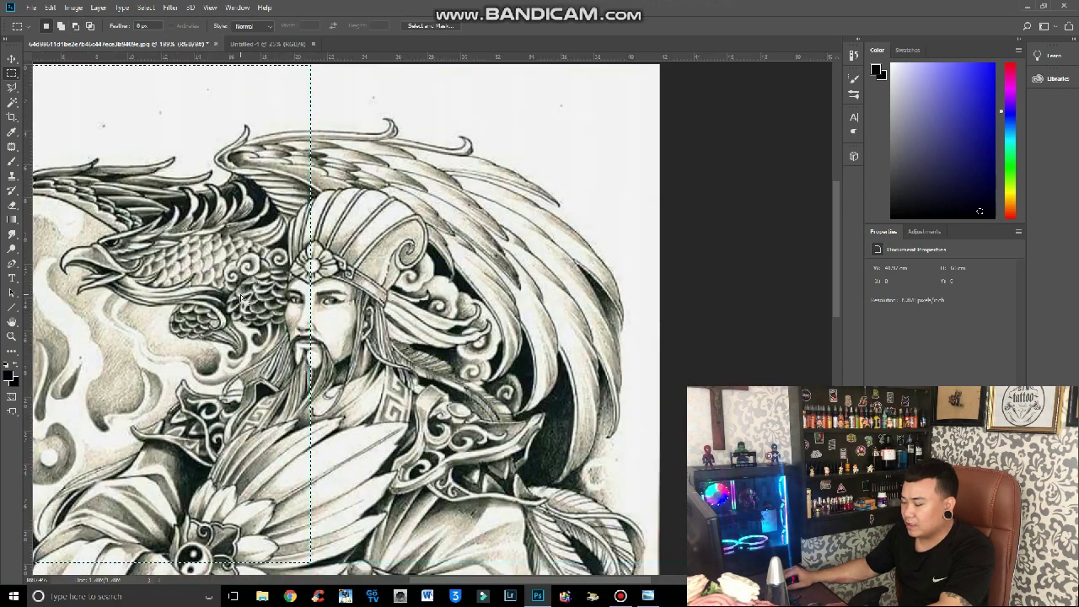
Pan across the magnified selection, then bring the blank Untitled-1 page to the front.
mouse_move(242, 297)
mouse_down()
mouse_move(474, 261)
mouse_move(474, 303)
mouse_up()
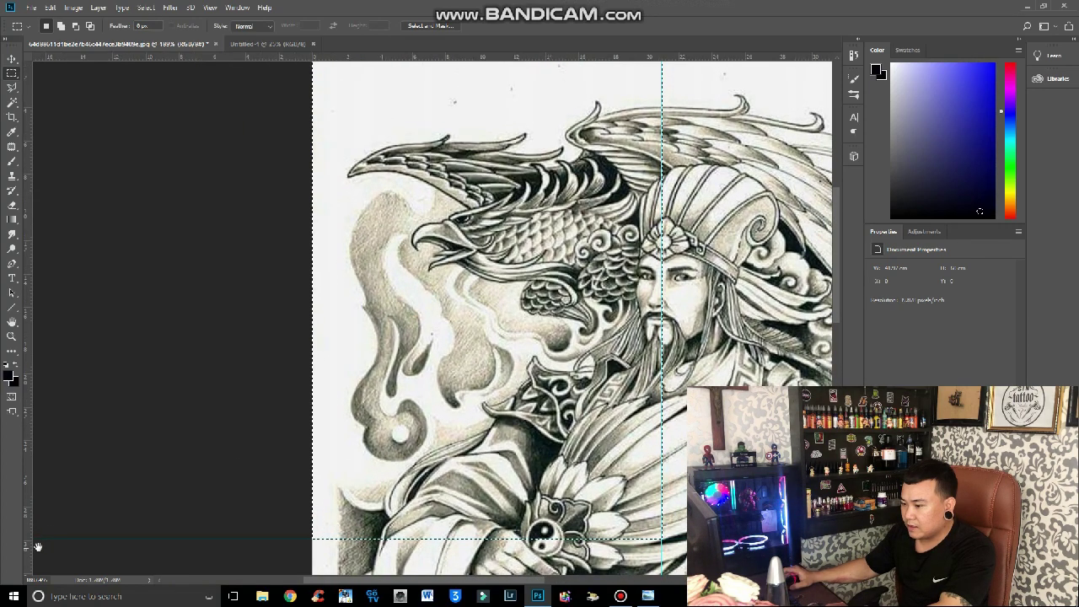
scroll(472, 366, down, 2)
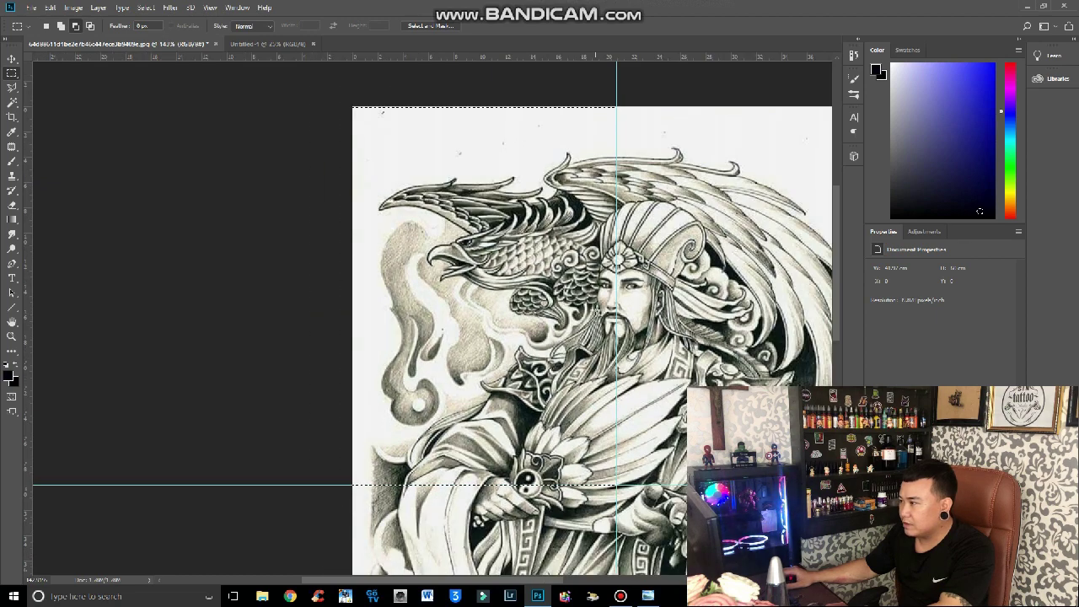
scroll(603, 316, down, 1)
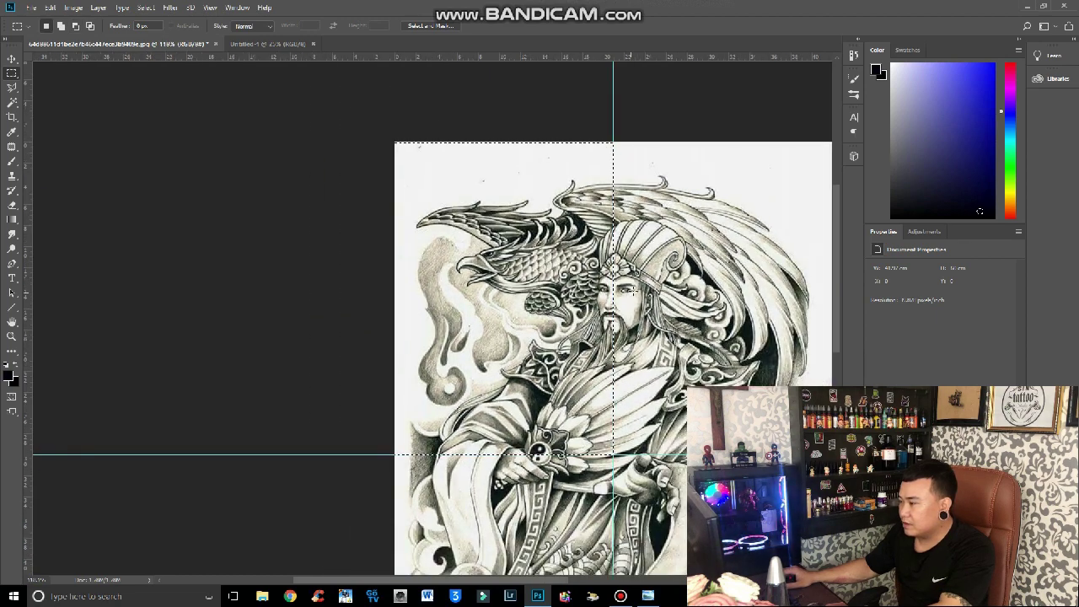
click(274, 43)
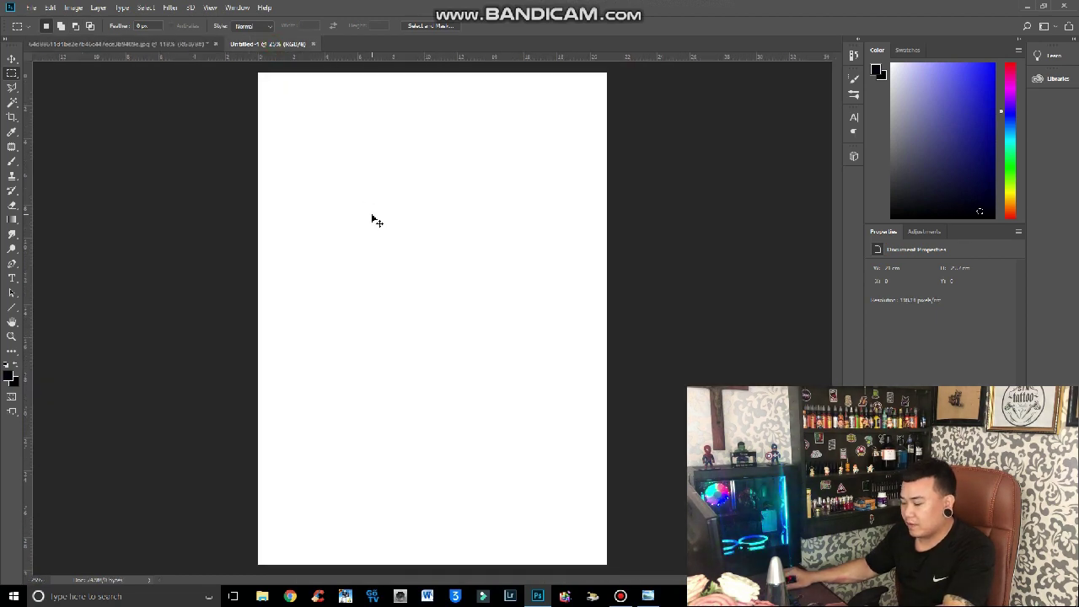
Paste the quarter onto the page and scale it up from the bottom-left corner to fill it.
key(ctrl+v)
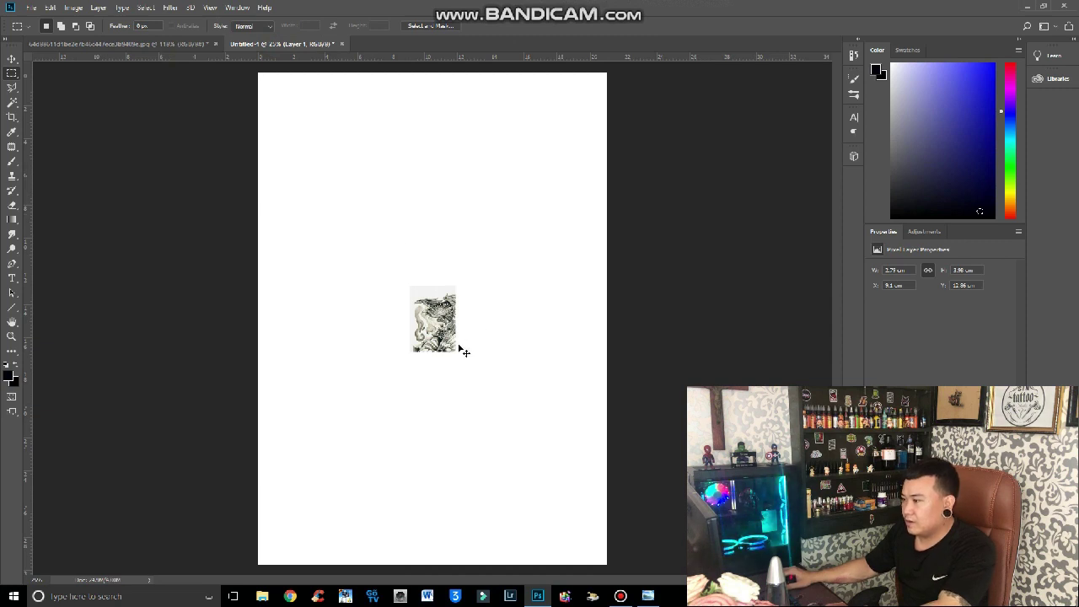
key(ctrl+t)
drag(453, 349, 279, 570)
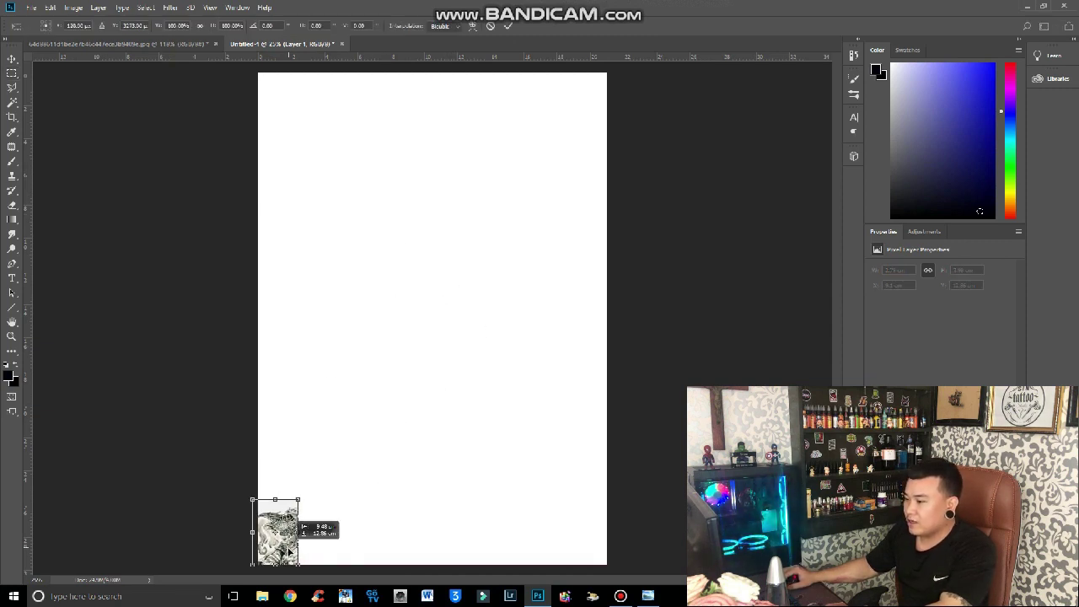
mouse_move(302, 499)
mouse_down()
mouse_move(682, 135)
mouse_move(710, 145)
mouse_up()
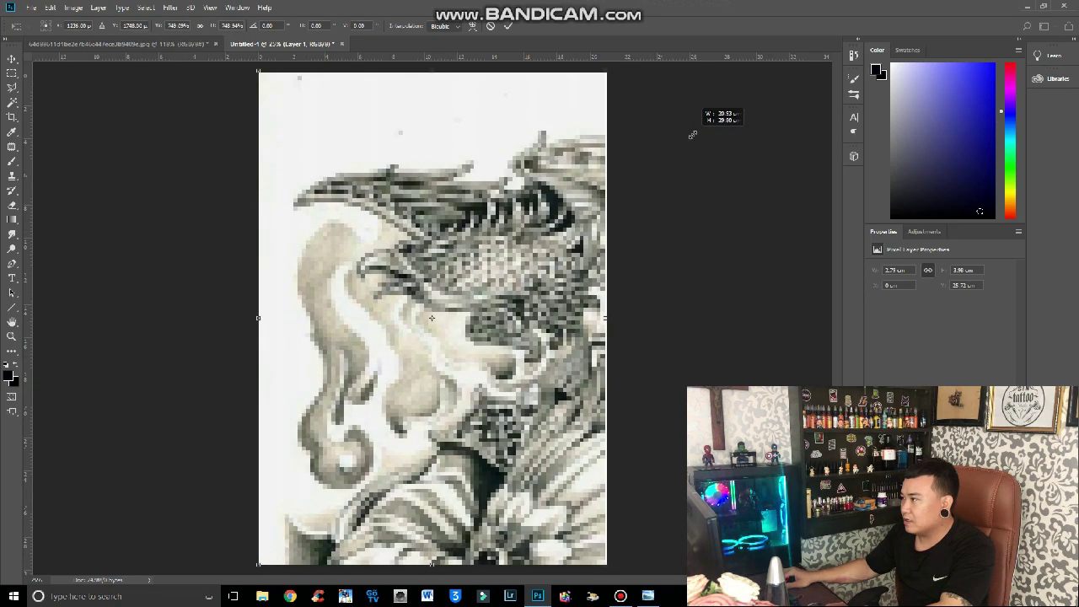
drag(710, 145, 710, 146)
key(Return)
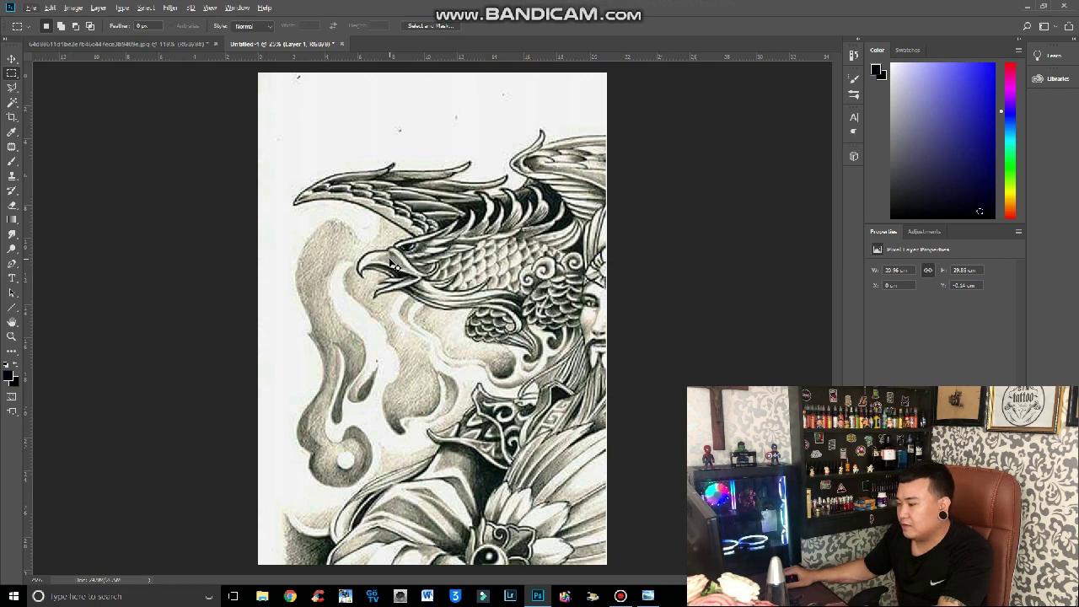
Fine-tune the quarter's size so it fully covers the page edges.
key(ctrl+t)
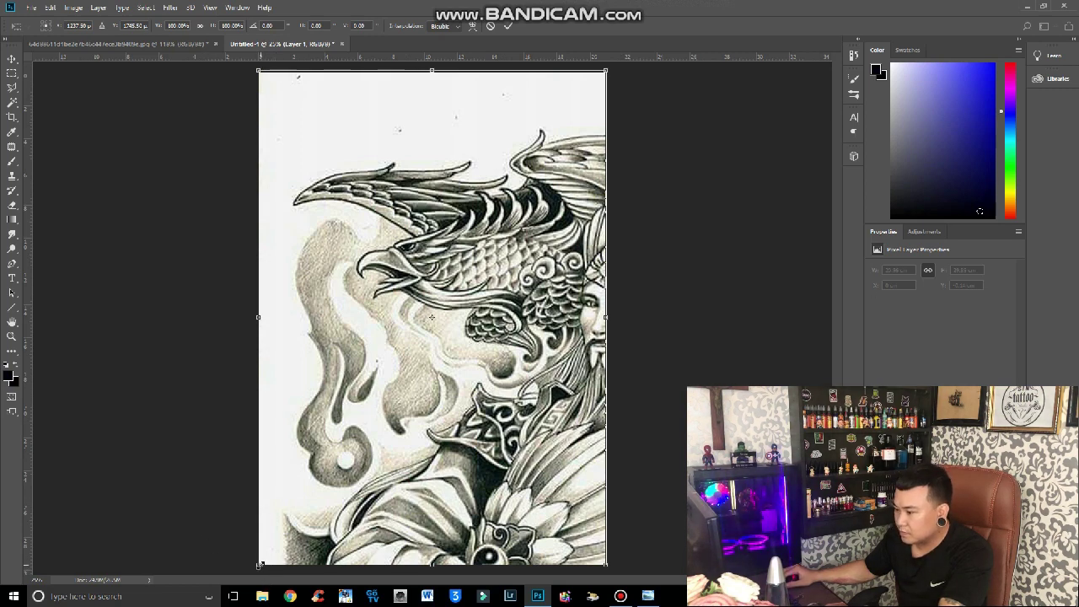
drag(260, 563, 260, 565)
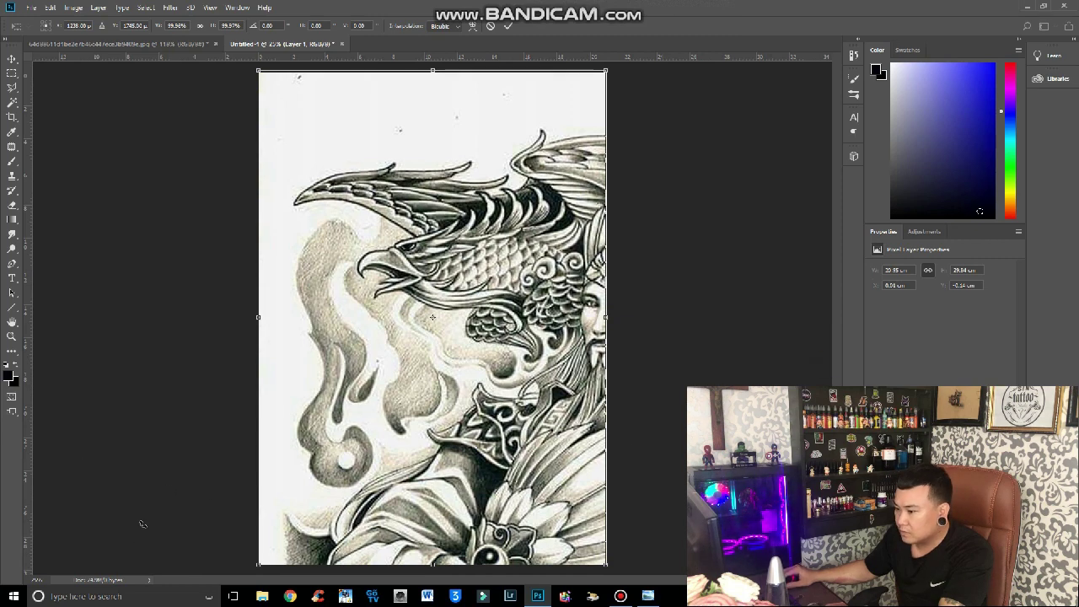
drag(268, 566, 260, 571)
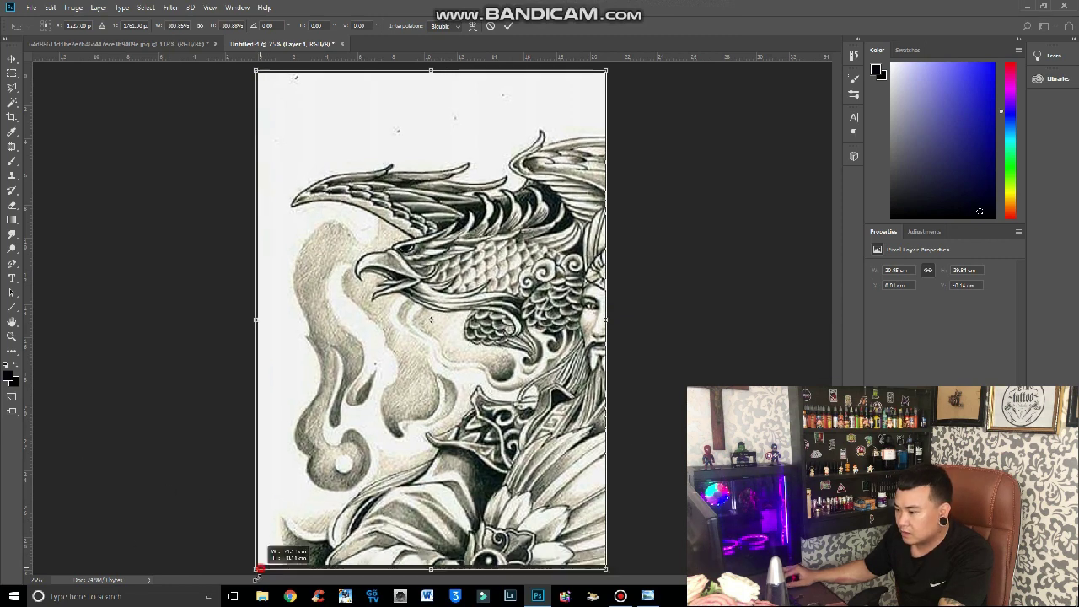
drag(260, 571, 258, 568)
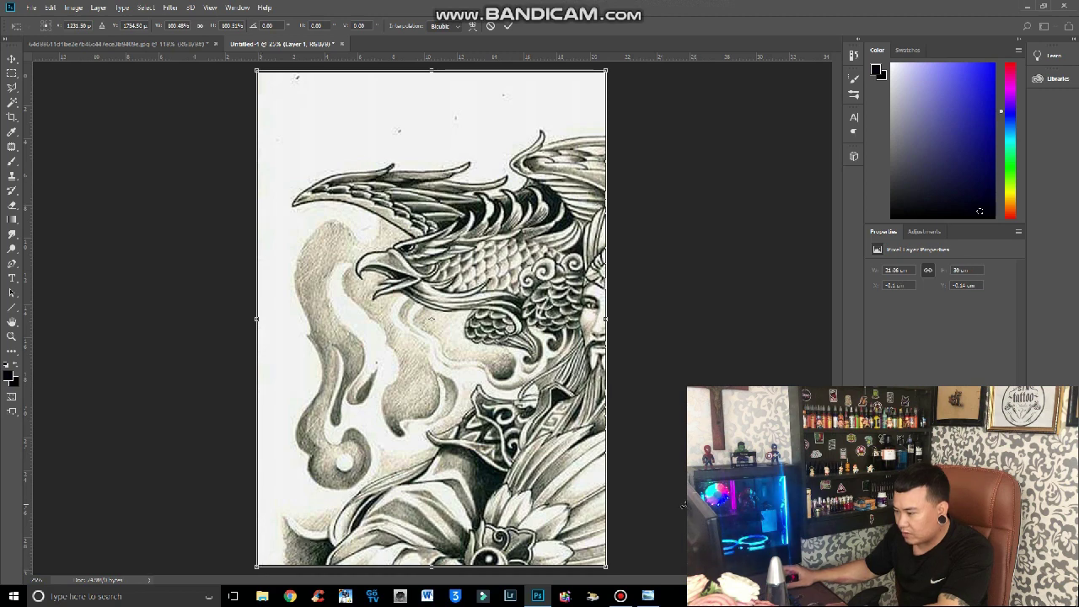
key(Return)
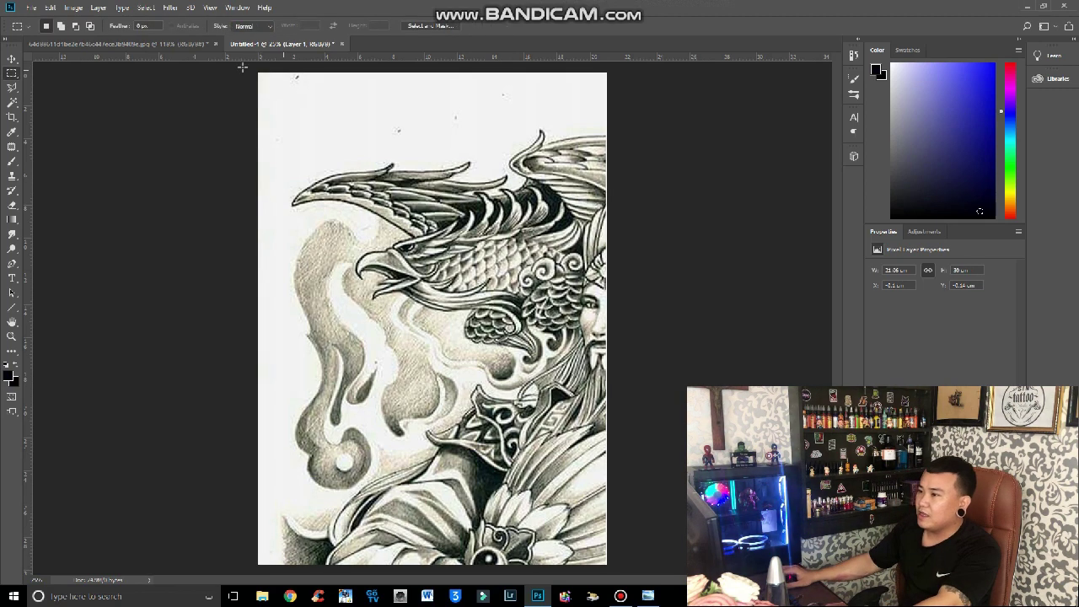
Switch between the enlarged page and the tattoo drawing, ending on the drawing.
click(148, 43)
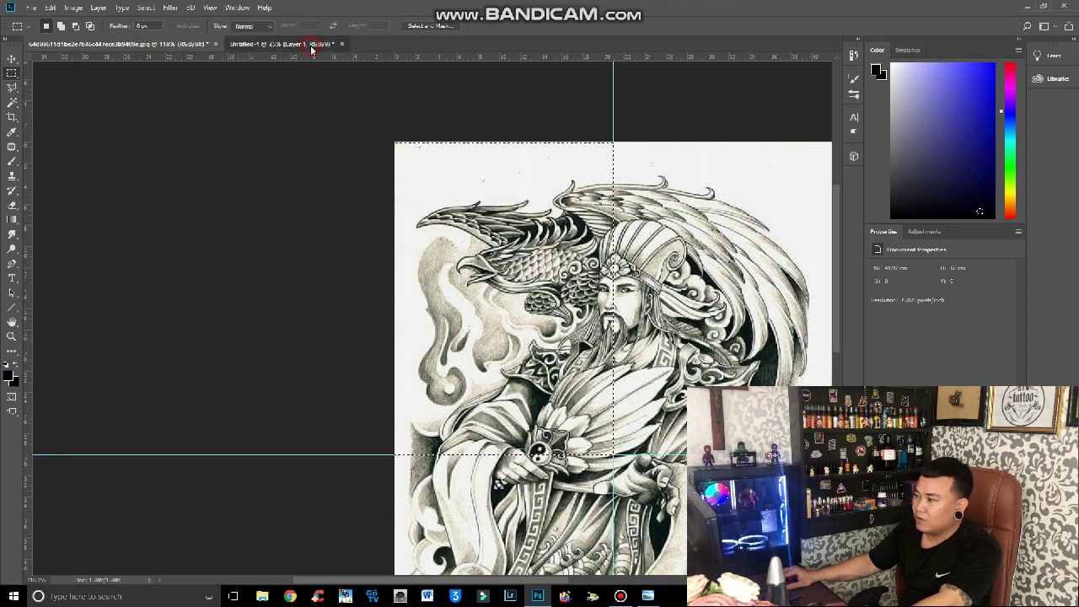
click(305, 43)
scroll(568, 361, down, 1)
scroll(568, 360, down, 1)
scroll(568, 360, up, 1)
scroll(568, 361, up, 1)
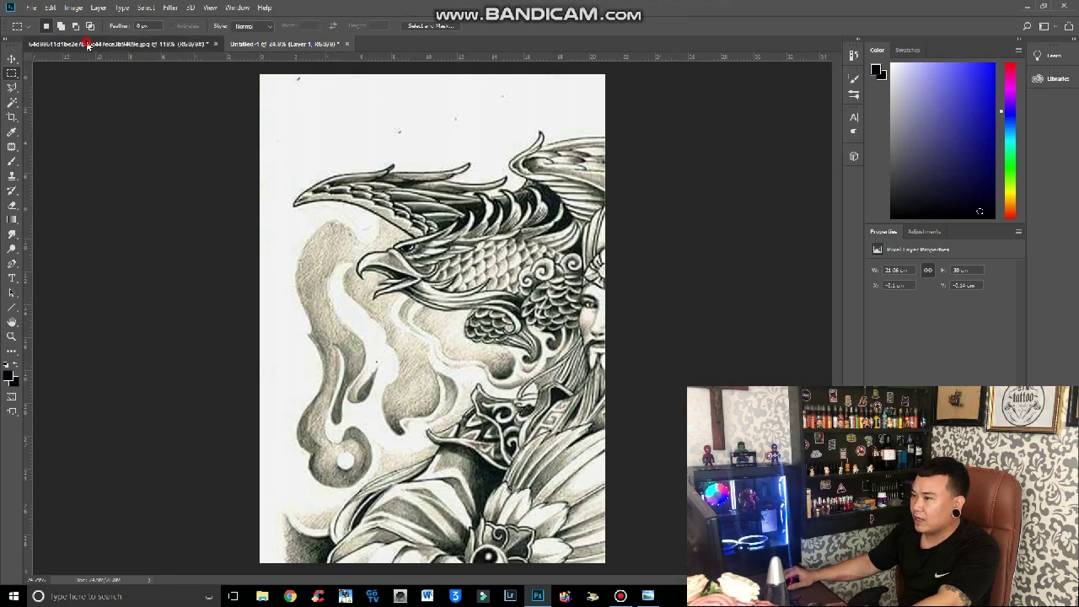
click(118, 42)
scroll(507, 249, down, 2)
scroll(540, 270, up, 3)
scroll(569, 279, down, 1)
scroll(592, 269, up, 3)
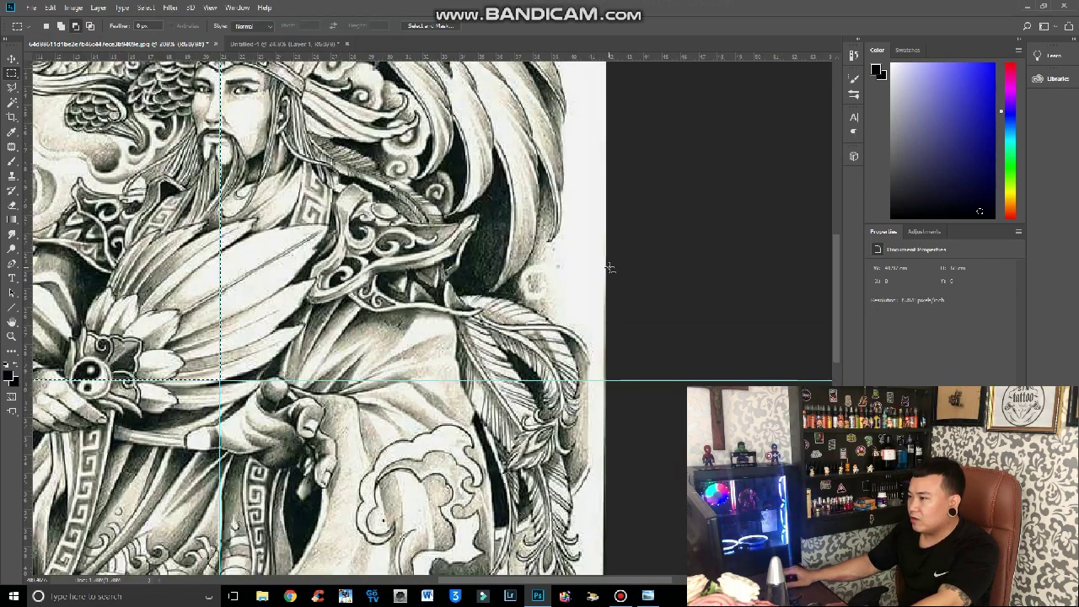
scroll(605, 266, down, 4)
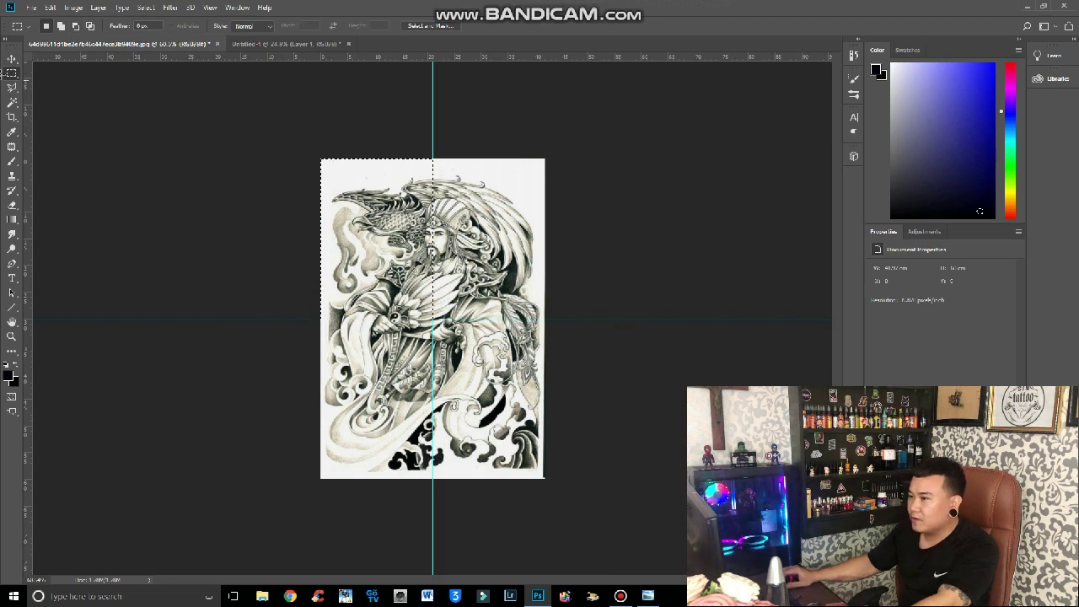
Drag the vertical and horizontal guides off the tattoo drawing with the Move tool.
click(11, 59)
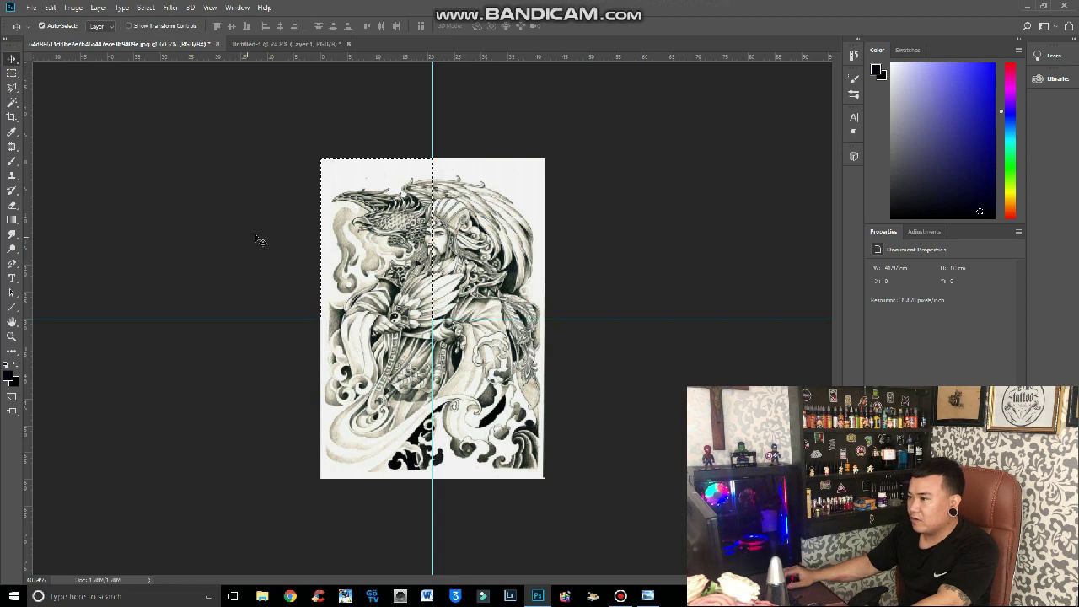
drag(433, 112, 26, 128)
drag(253, 319, 307, 52)
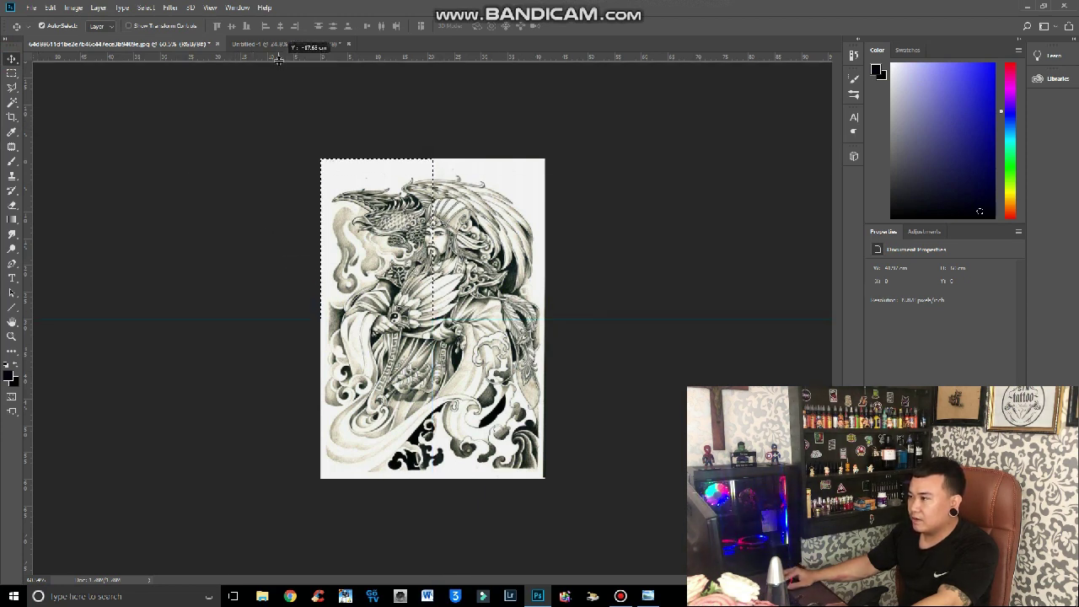
click(12, 117)
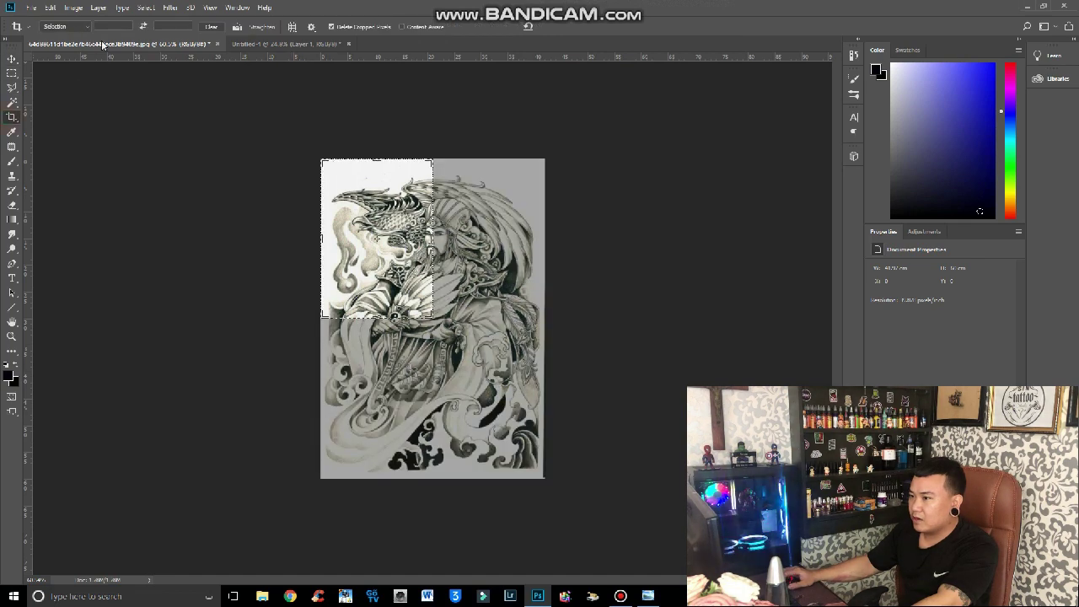
Try crop ratio values 48 and 45, dismiss the invalid-number errors, and apply the crop.
click(111, 25)
text(48)
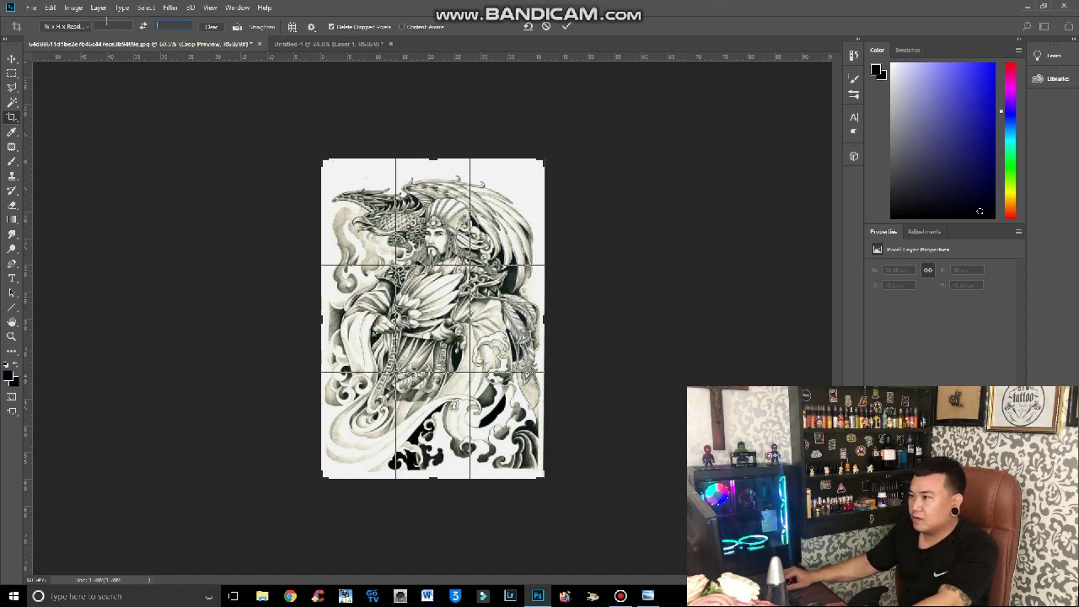
click(170, 26)
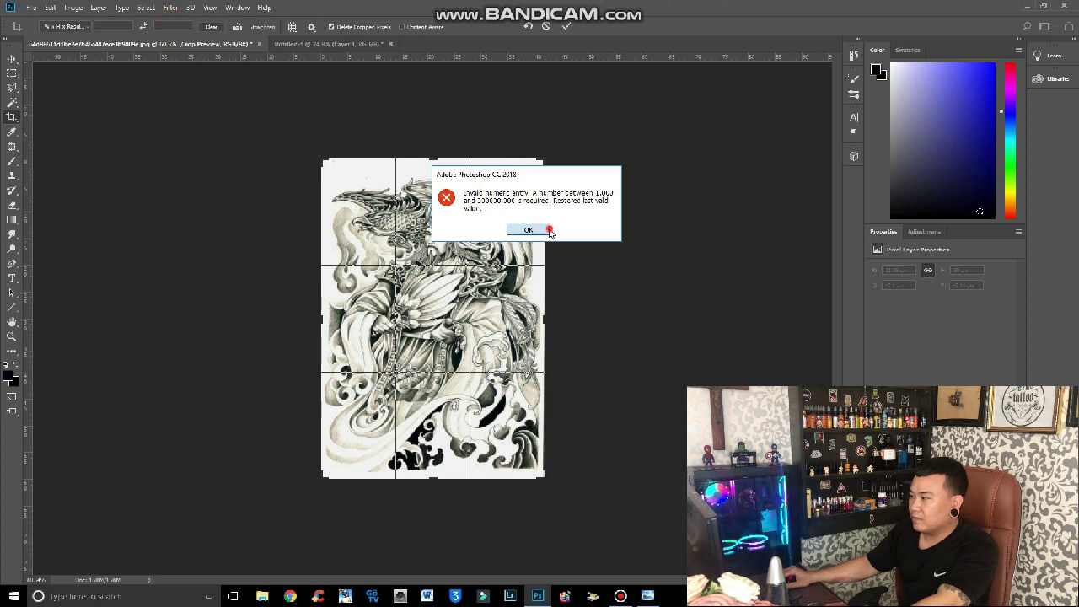
click(549, 230)
key(Return)
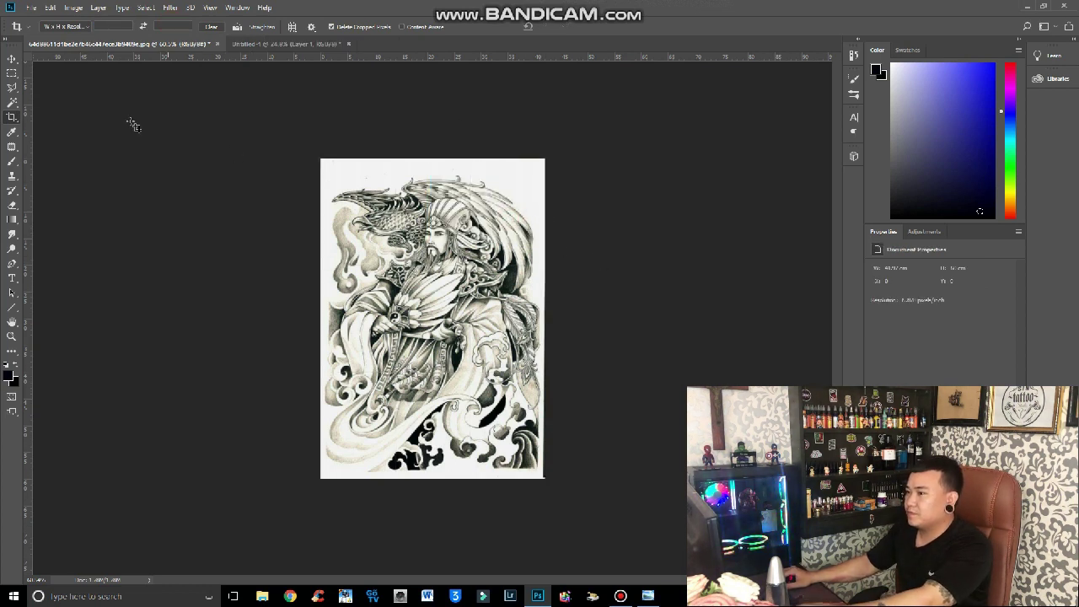
text(45)
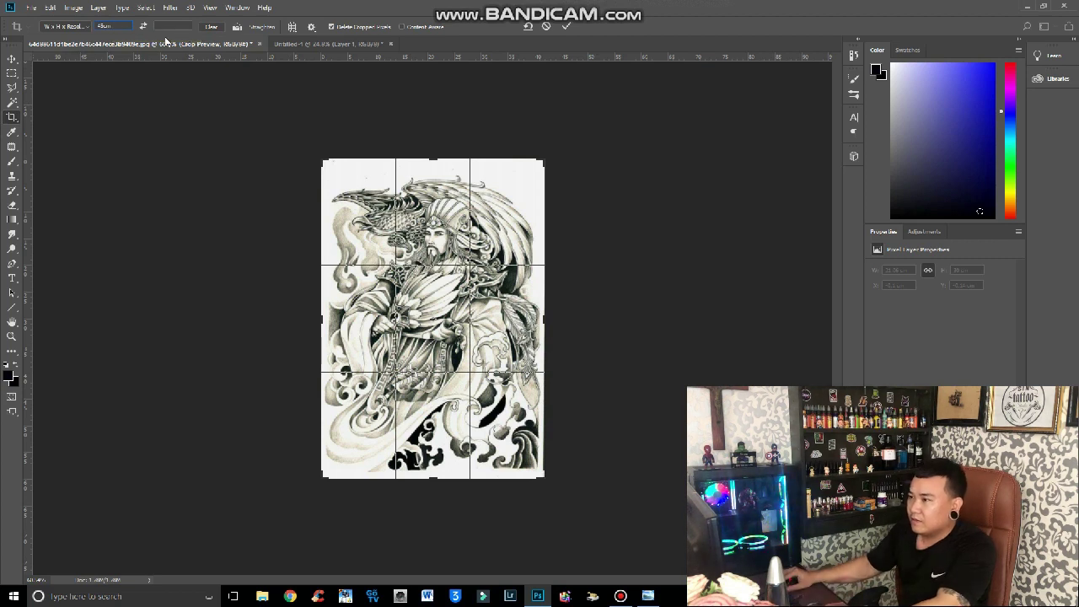
click(173, 27)
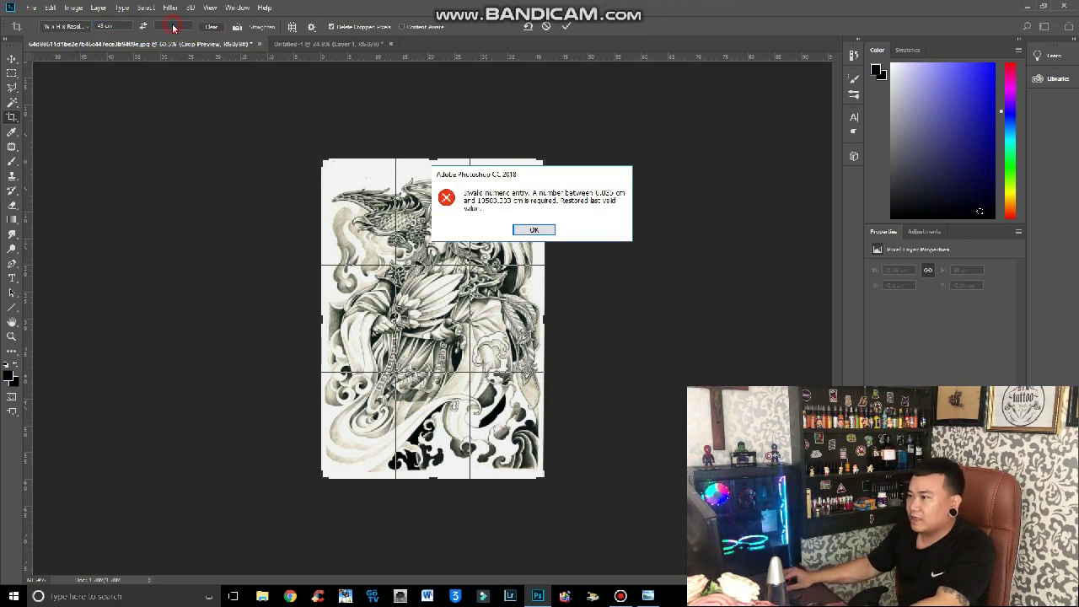
click(551, 232)
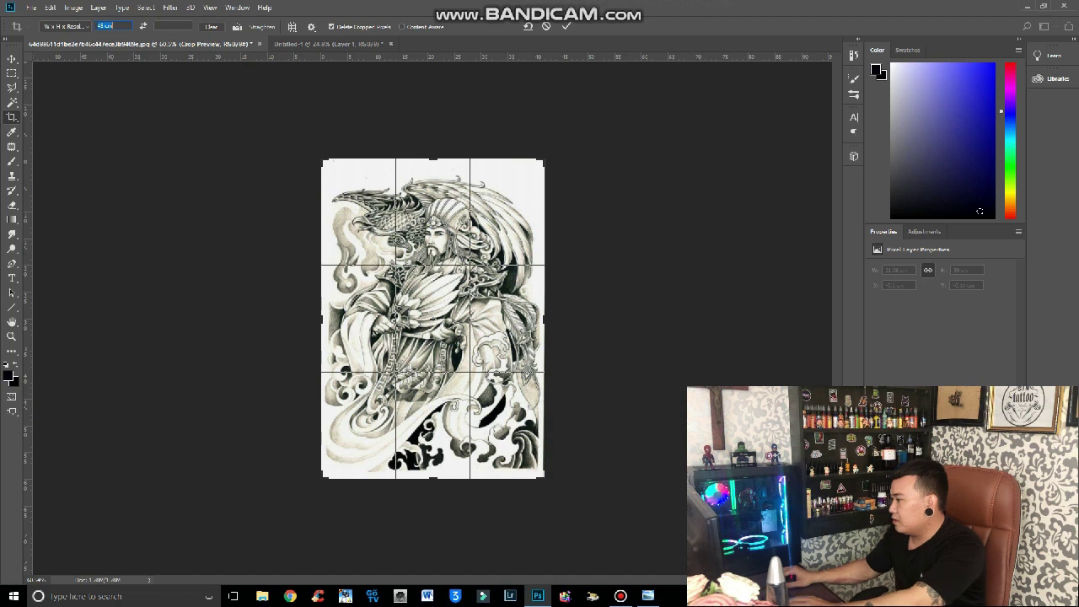
key(Return)
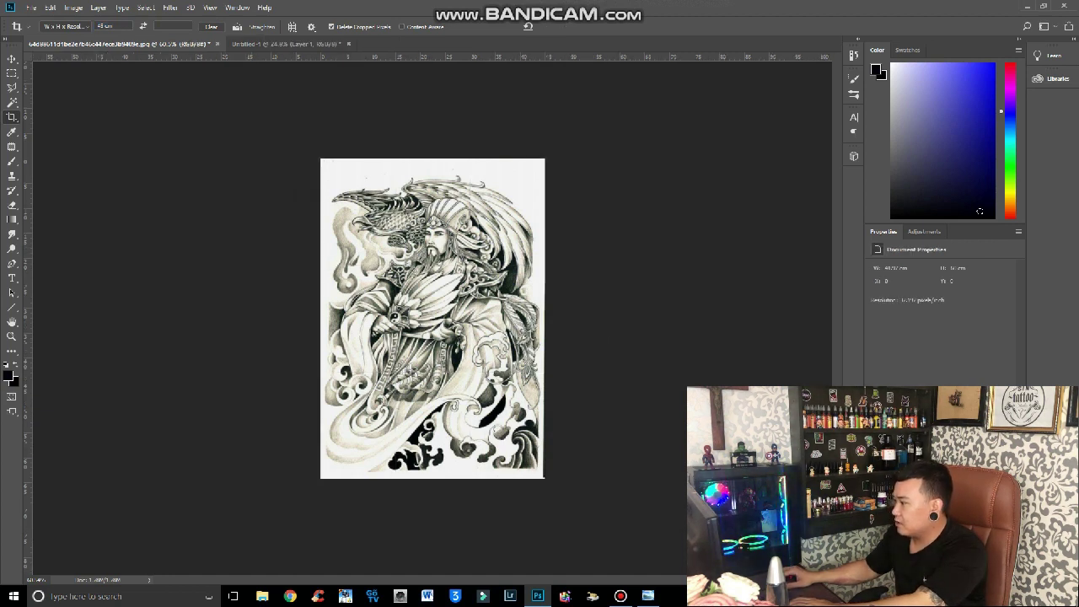
Close the tattoo drawing and Untitled-1 without saving either.
click(217, 43)
click(537, 230)
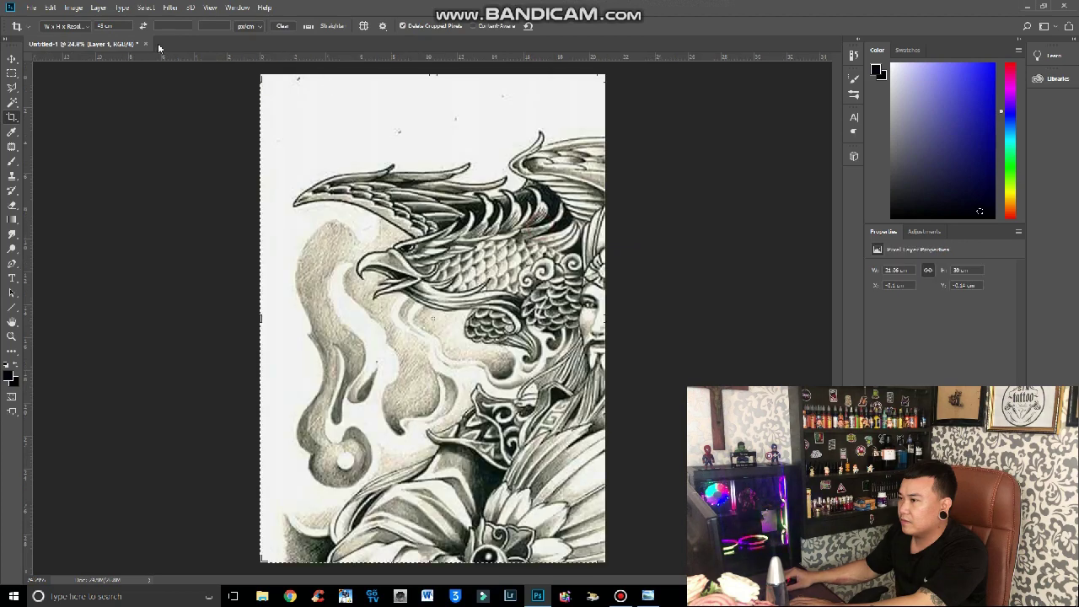
click(145, 43)
click(535, 222)
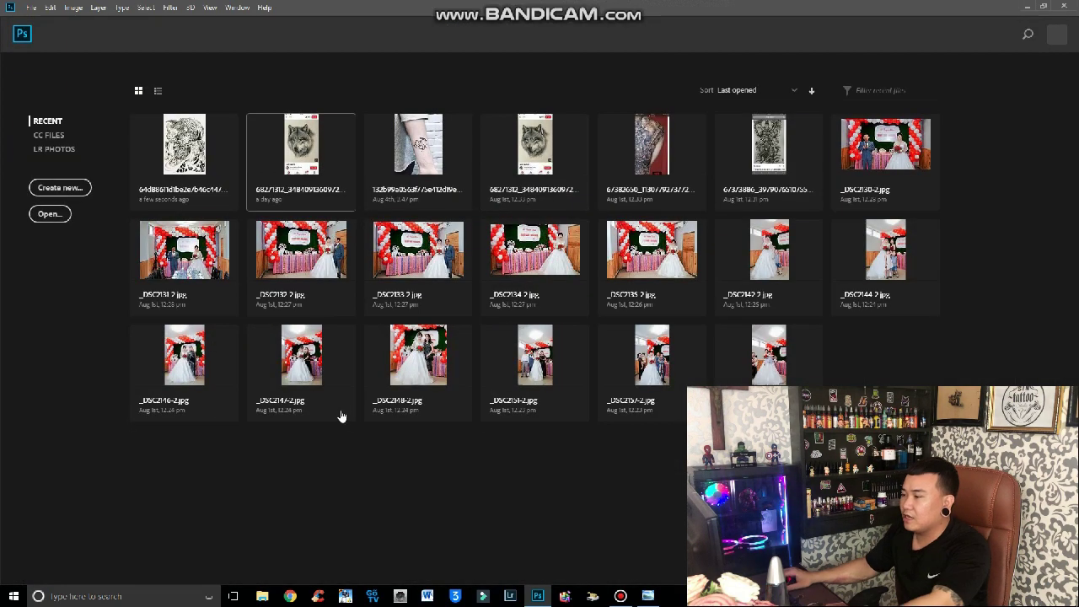
Reopen the tattoo drawing from recent files and crop it with a 65 cm height.
click(206, 155)
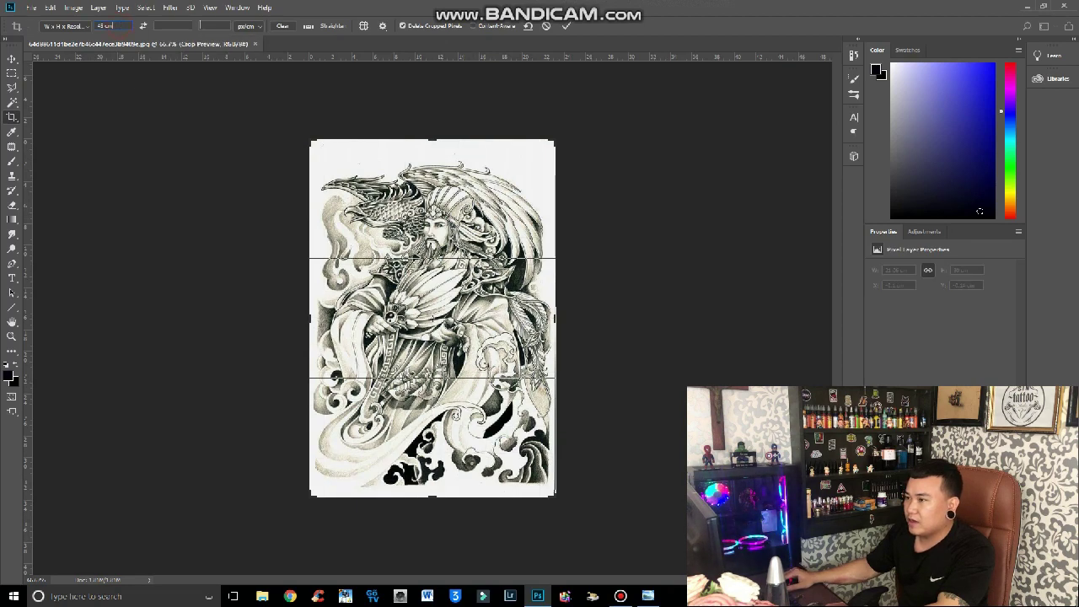
text(65)
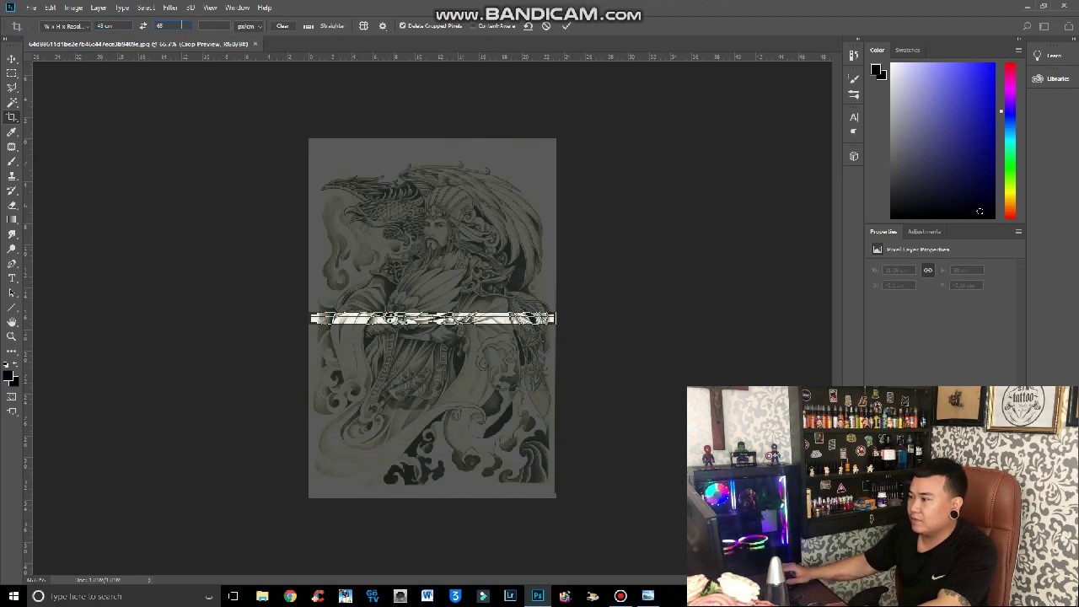
key(Tab)
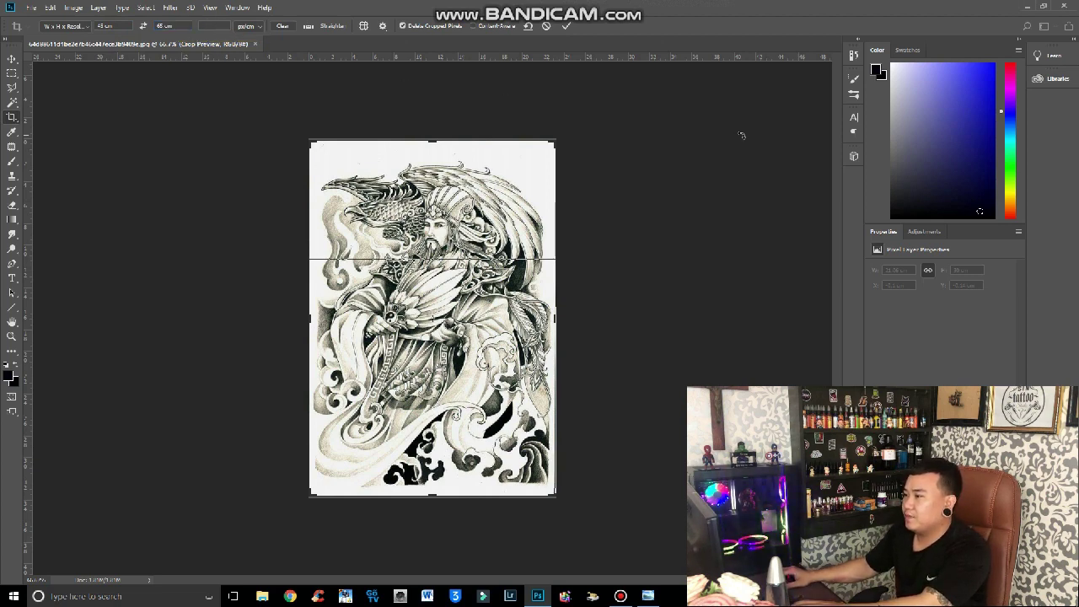
key(Return)
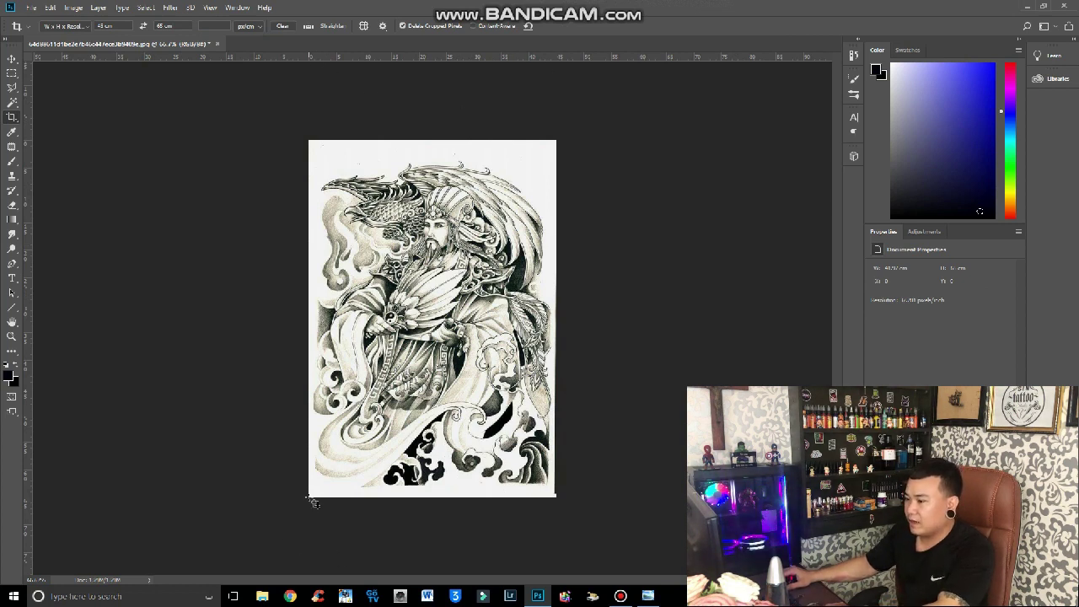
Add horizontal and vertical guides through the drawing's centre.
drag(438, 58, 461, 320)
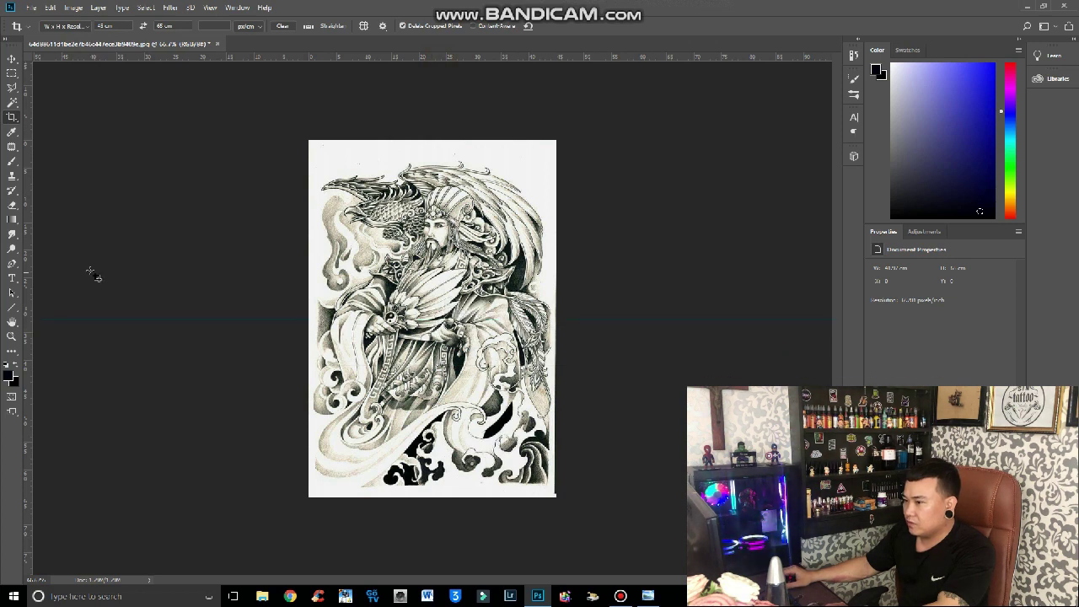
drag(28, 258, 431, 287)
right_click(327, 46)
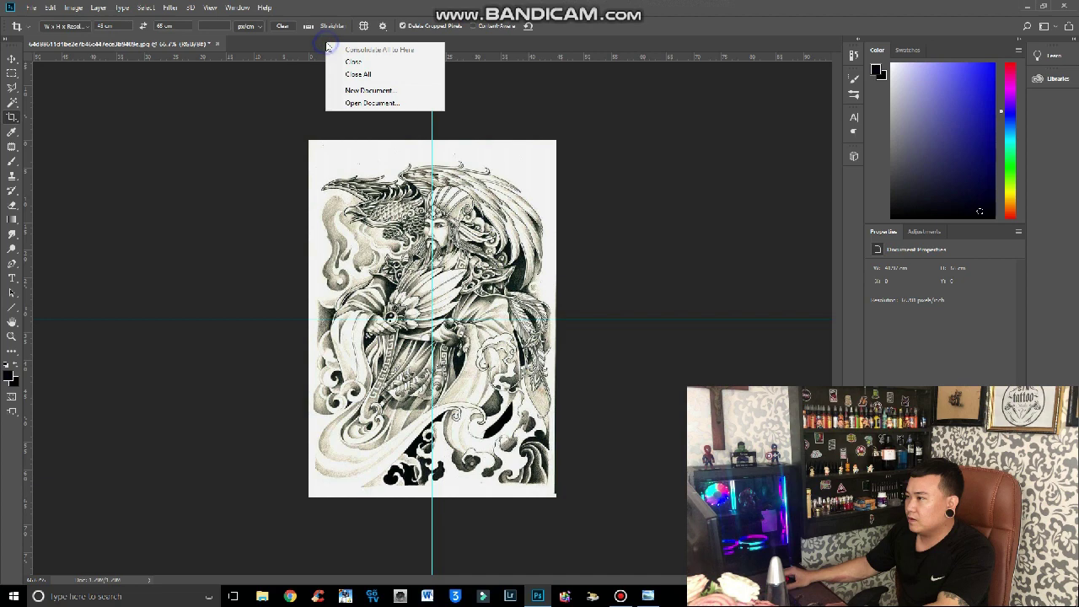
Create a blank page from the saved Khổ A4 preset and return to the tattoo drawing.
click(350, 87)
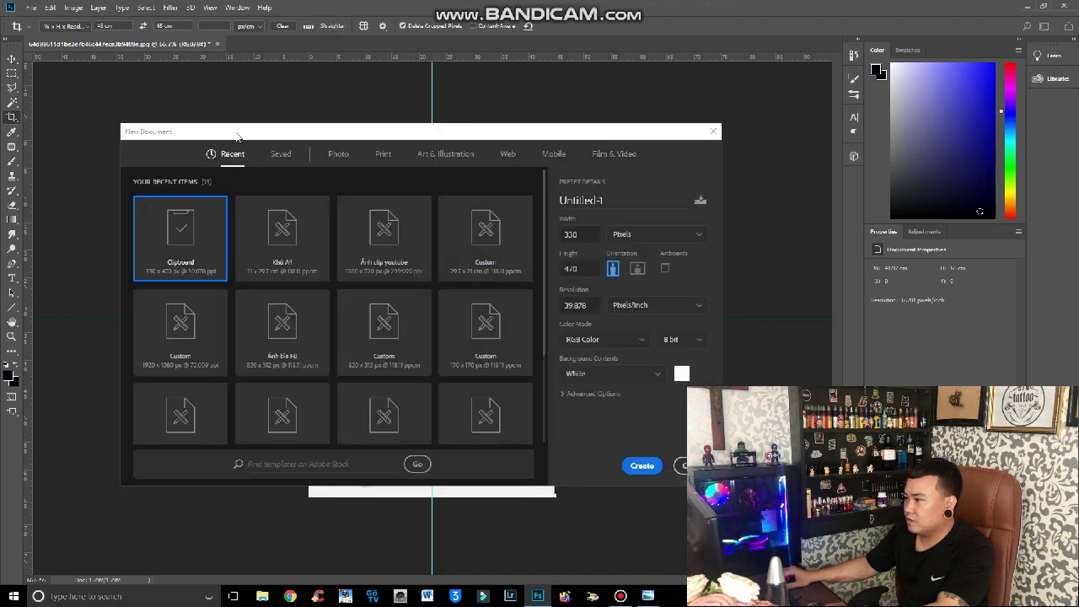
click(281, 155)
double_click(495, 243)
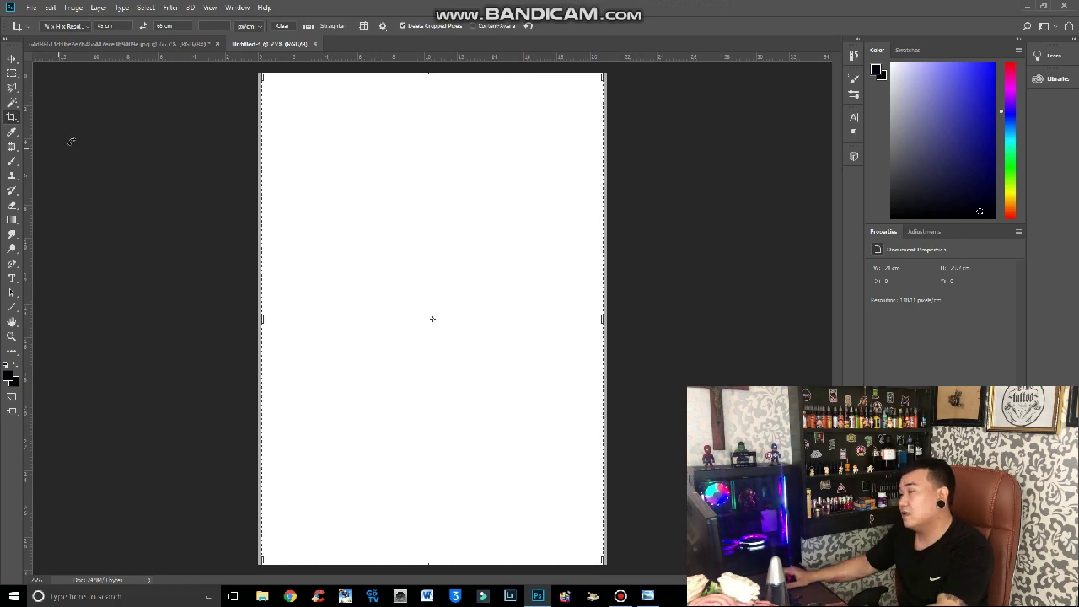
click(118, 44)
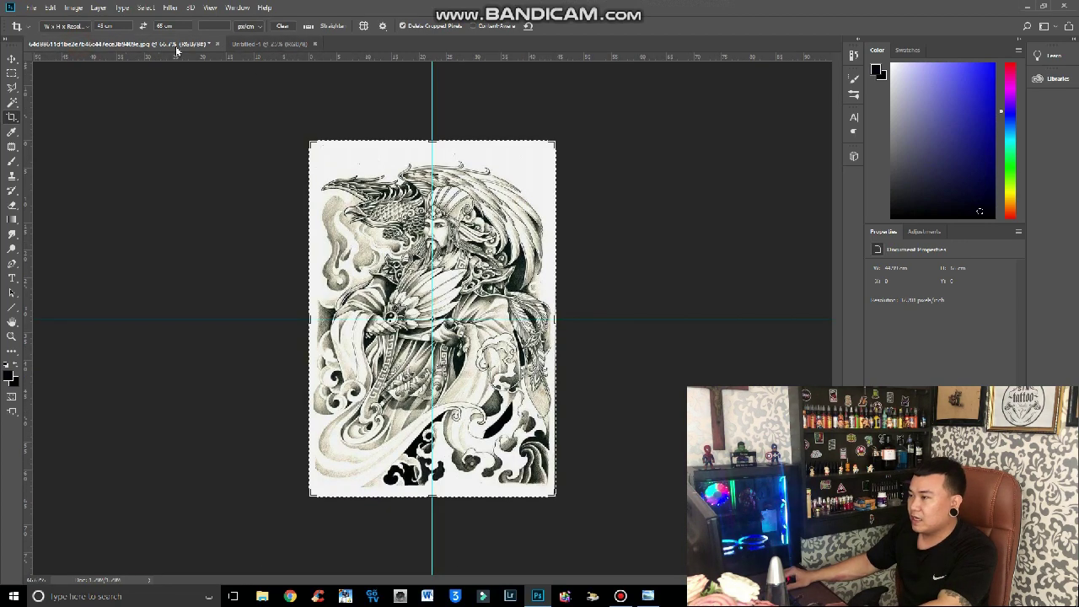
Confirm the crop on the tattoo drawing and marquee its top-left quarter up to the guide crossing.
click(287, 44)
click(157, 45)
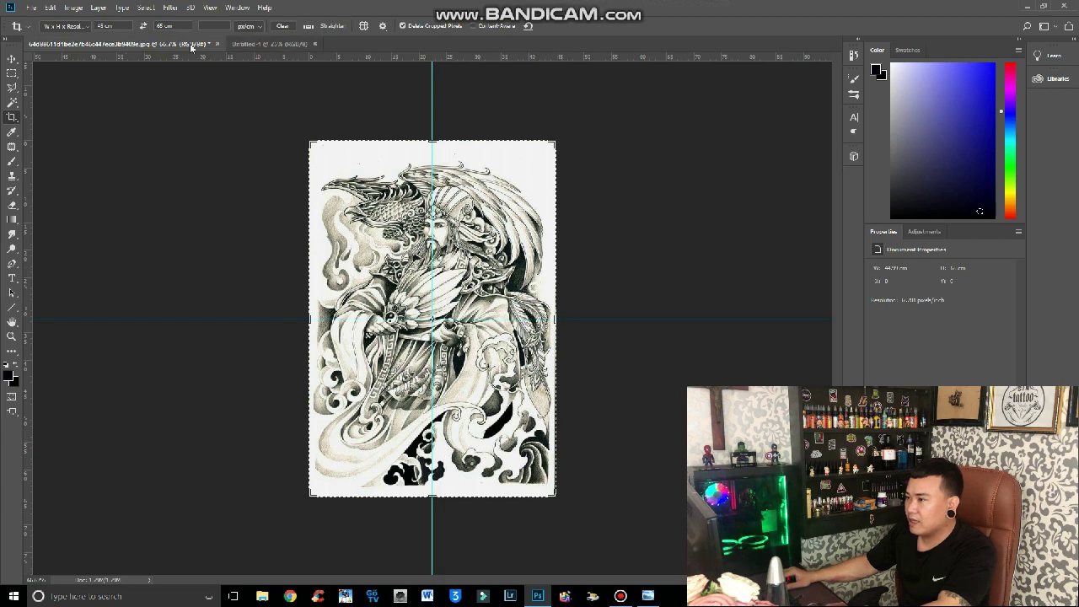
key(ctrl+Tab)
key(ctrl+Tab)
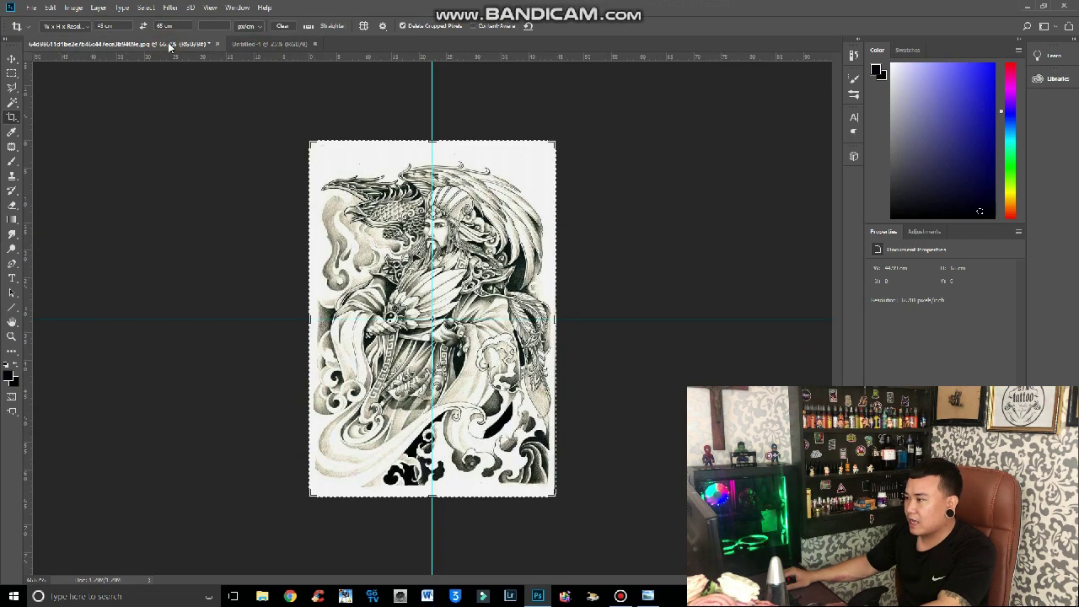
click(315, 113)
click(253, 229)
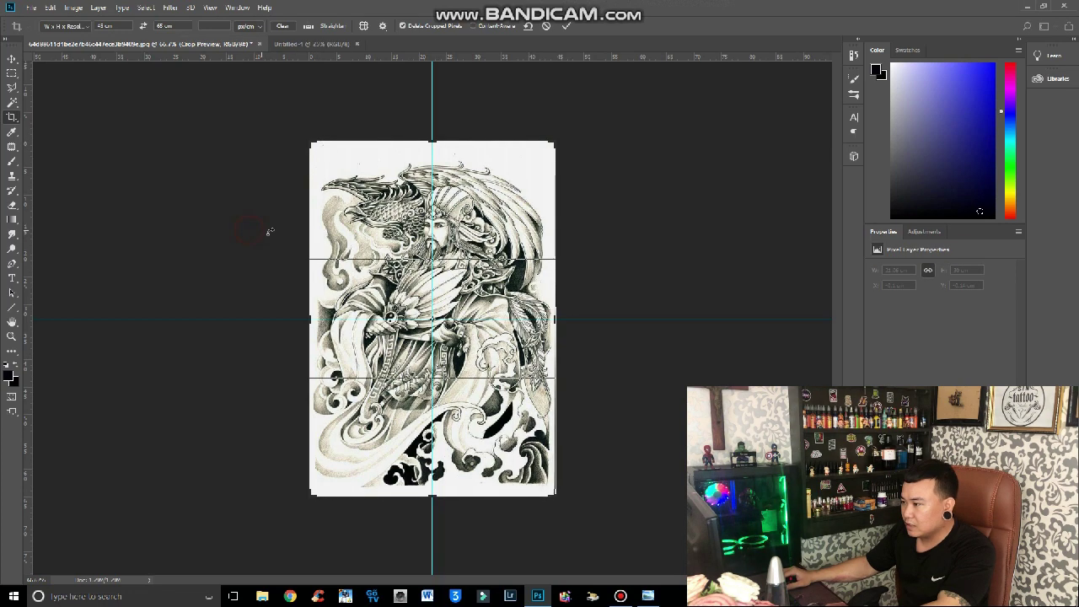
click(11, 75)
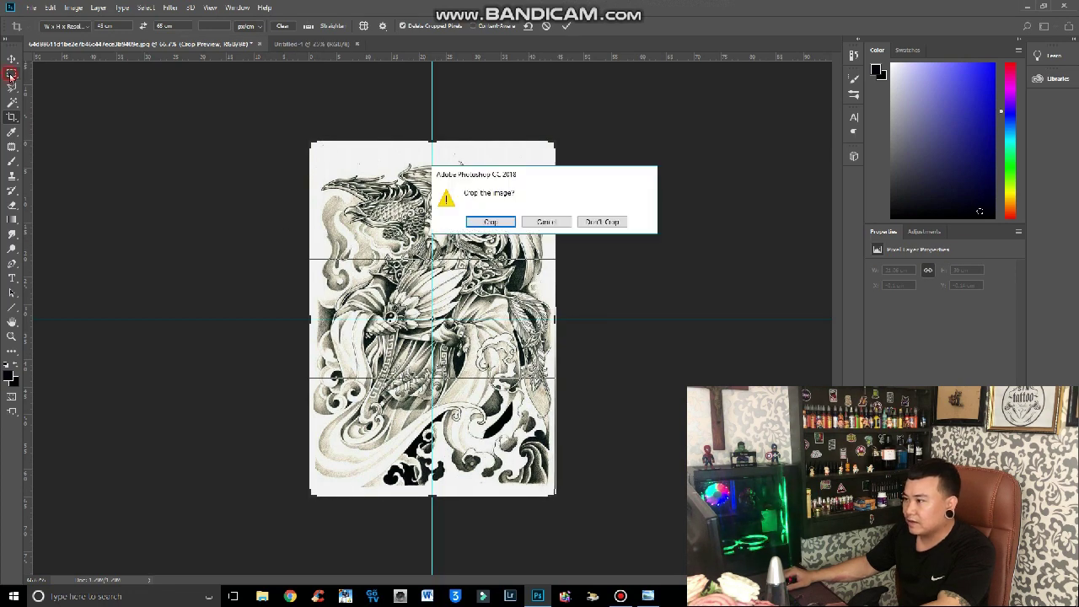
click(489, 221)
drag(303, 133, 444, 295)
scroll(420, 81, up, 5)
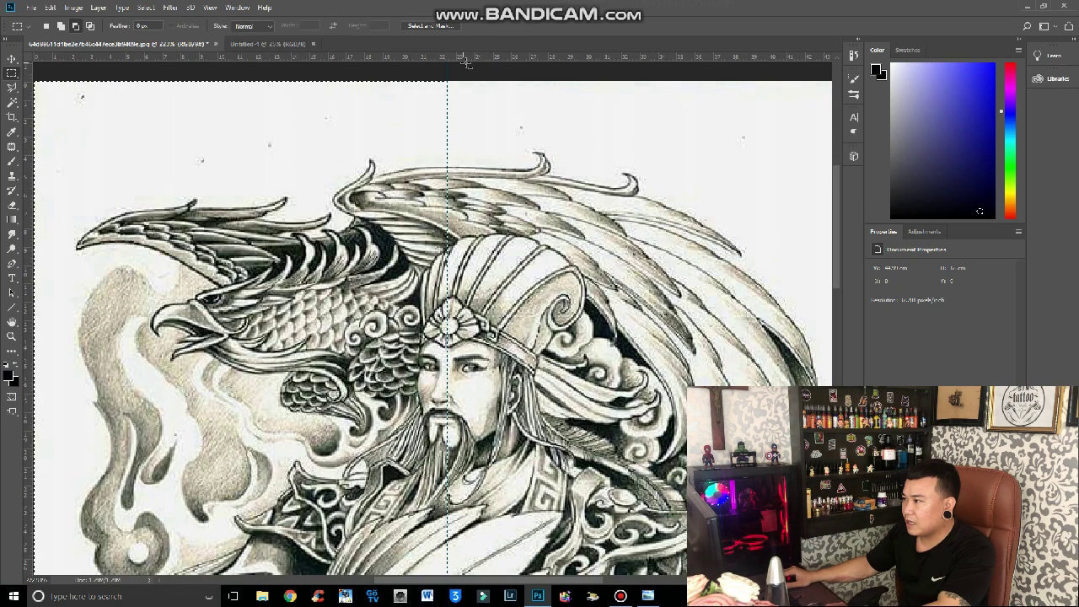
scroll(466, 64, up, 2)
scroll(506, 76, up, 1)
scroll(524, 124, down, 6)
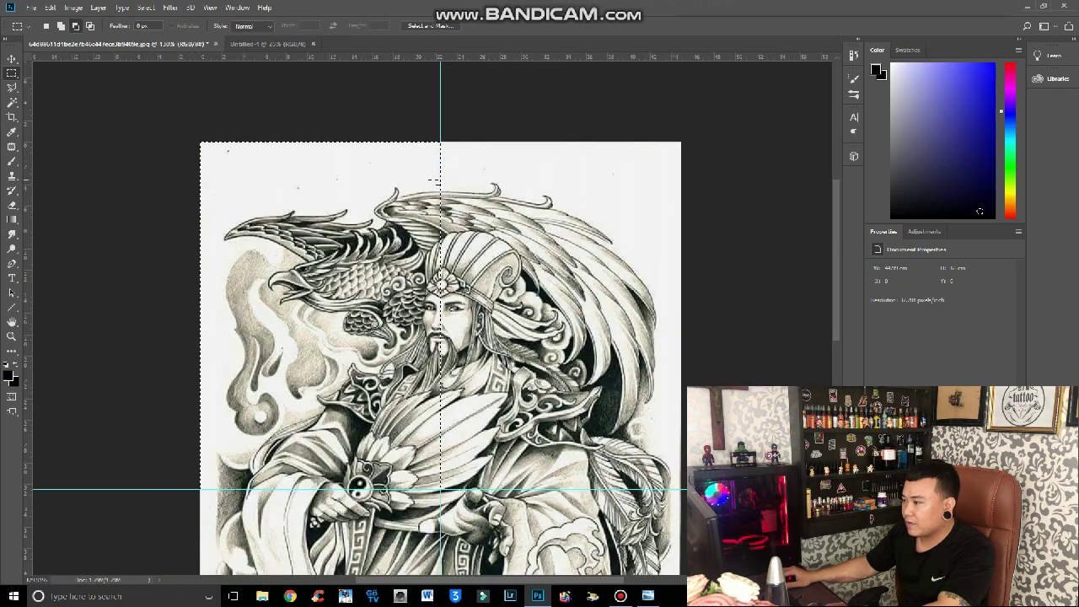
scroll(268, 422, up, 1)
scroll(270, 421, up, 1)
scroll(273, 421, up, 2)
scroll(276, 420, up, 1)
scroll(277, 419, up, 2)
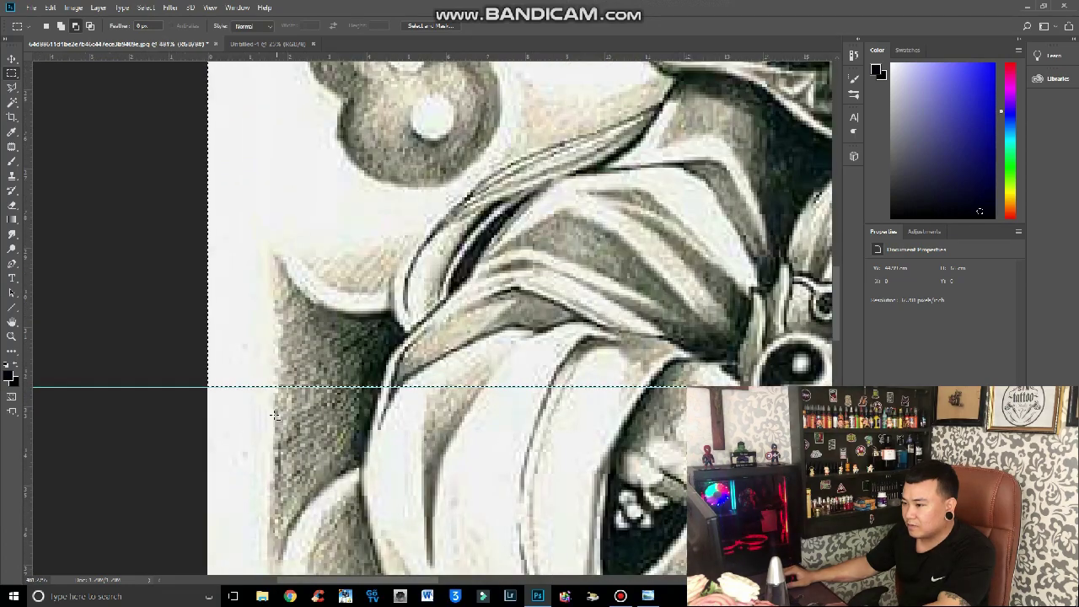
scroll(274, 414, down, 2)
scroll(274, 414, down, 3)
scroll(421, 225, down, 3)
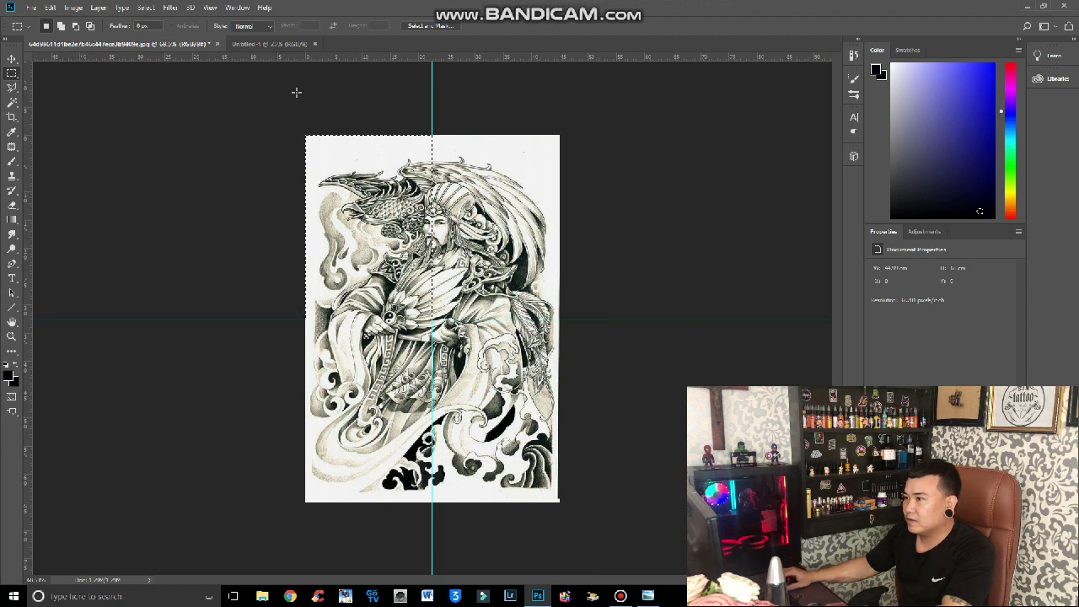
click(274, 42)
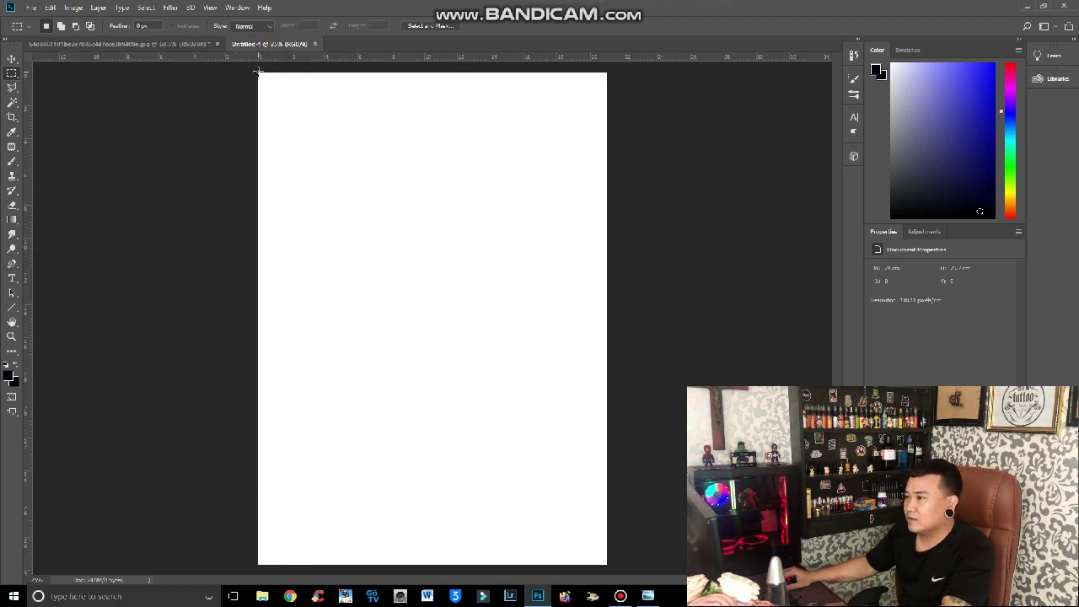
Paste the copied quarter onto the A4 page and scale it from the bottom-left corner to cover it.
mouse_move(260, 74)
mouse_down()
mouse_move(239, 74)
mouse_move(237, 99)
mouse_up()
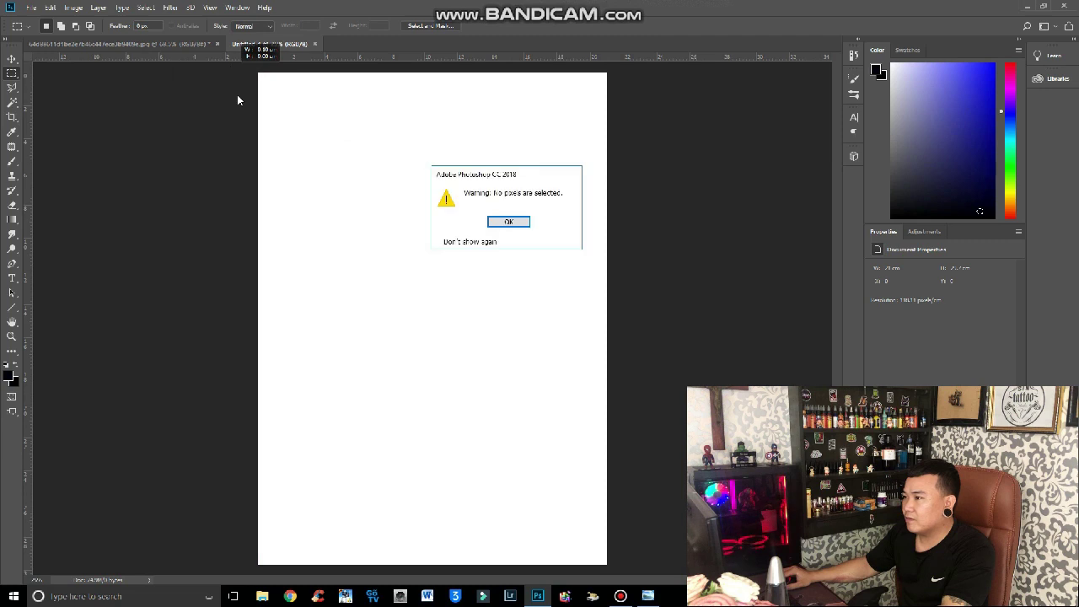
click(508, 221)
key(ctrl+v)
key(ctrl+t)
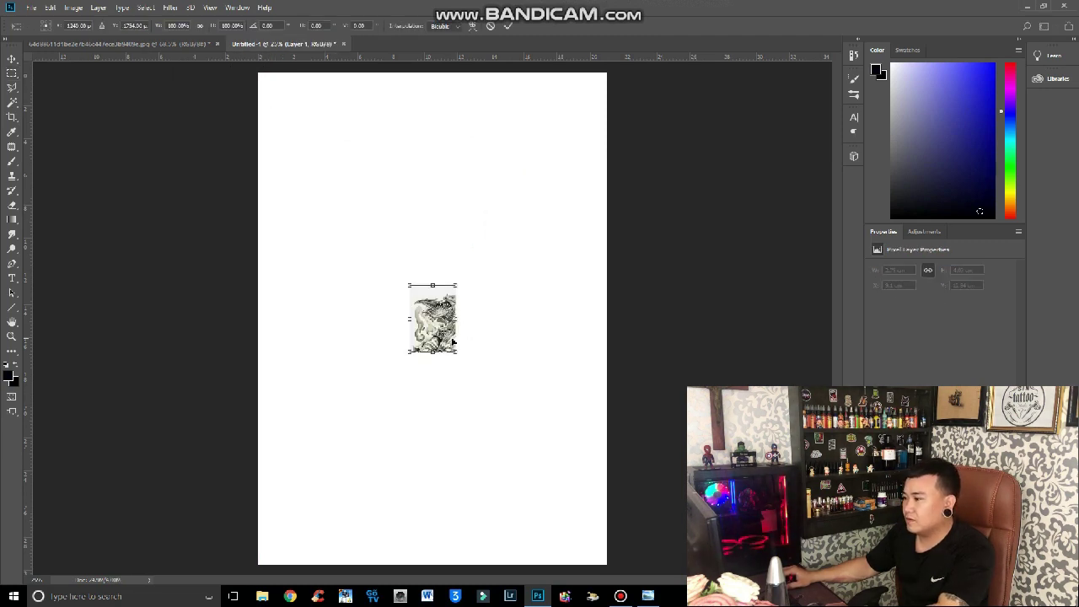
drag(443, 335, 294, 549)
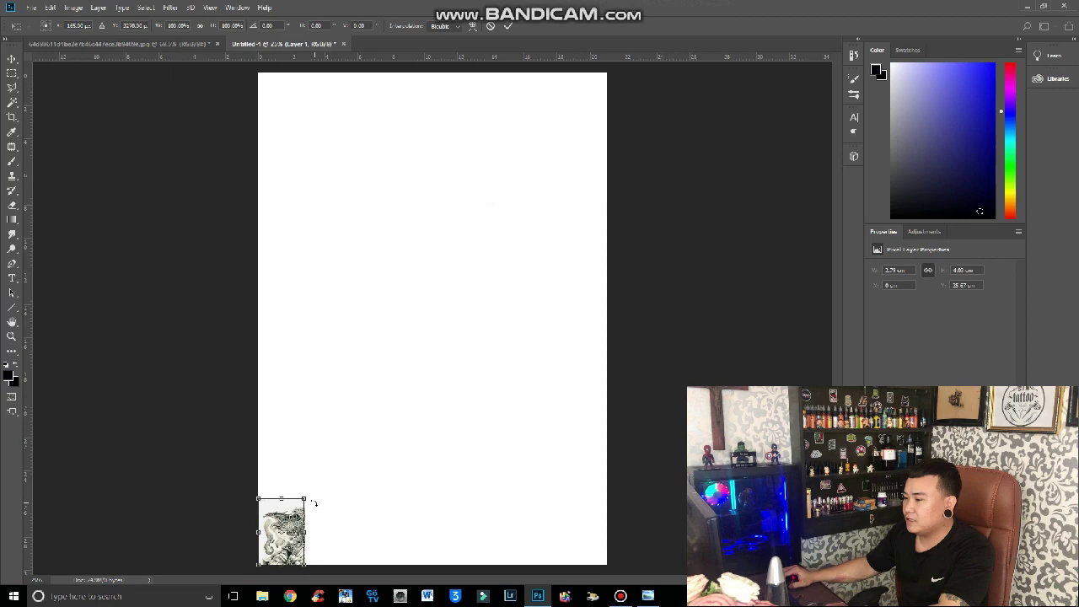
drag(307, 499, 821, 196)
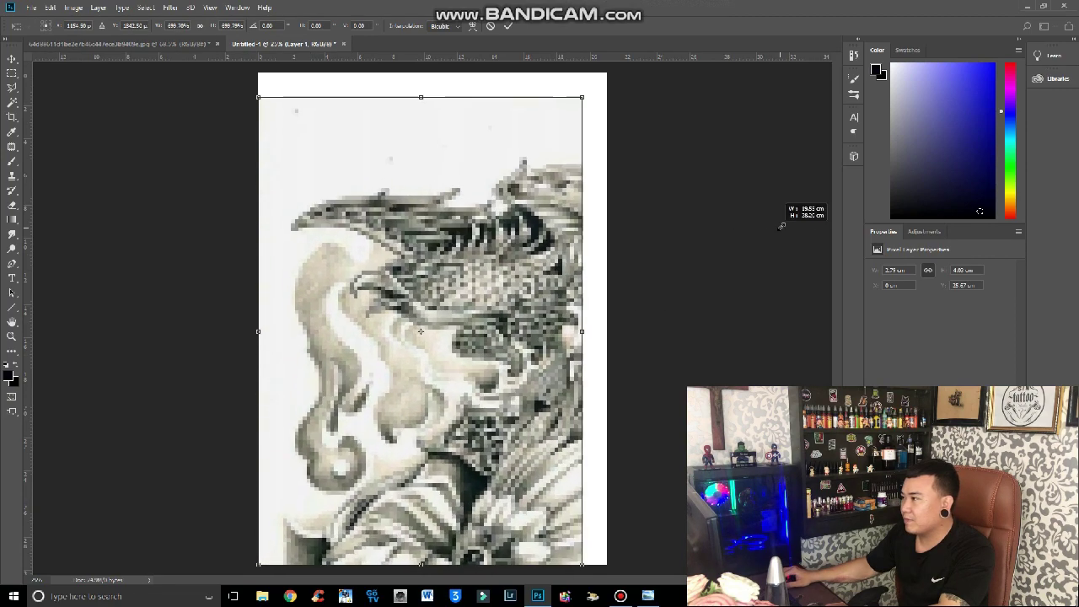
mouse_move(822, 196)
mouse_down()
mouse_move(713, 189)
mouse_move(787, 135)
mouse_up()
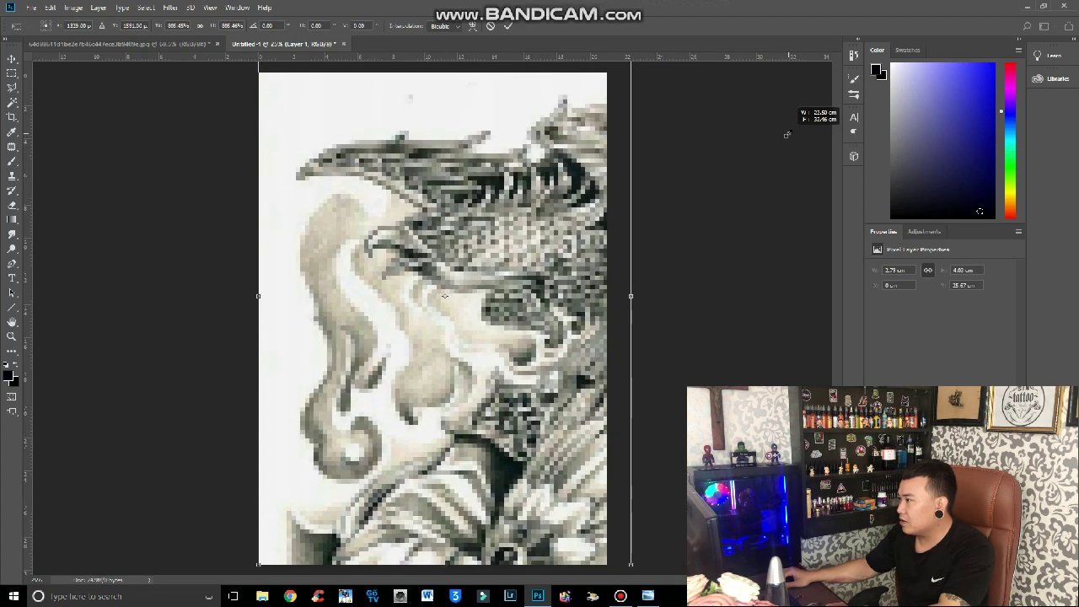
key(Return)
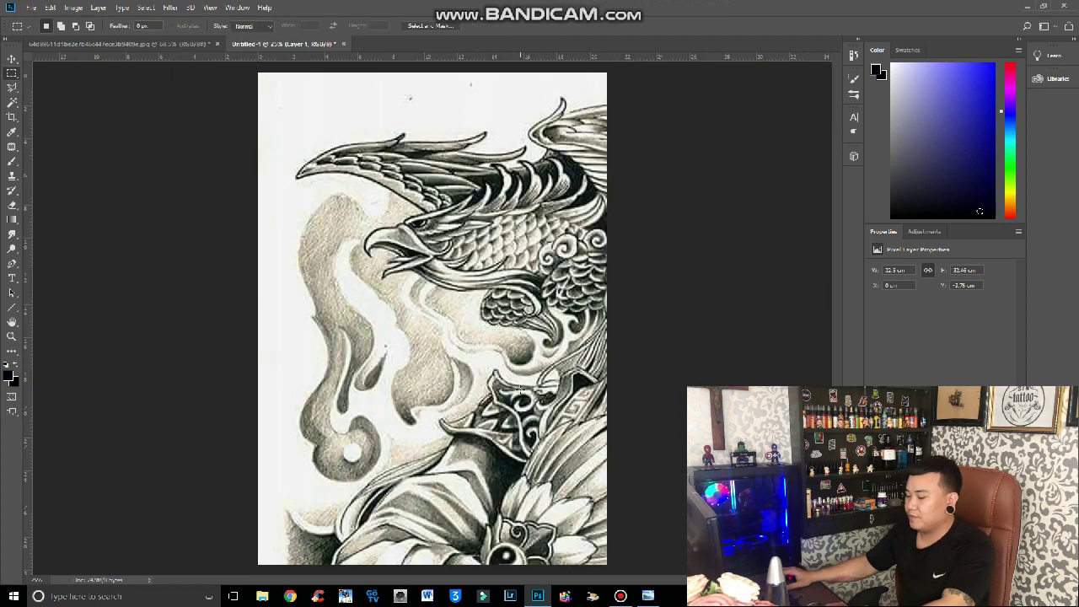
key(ctrl+t)
Reposition the quarter so its top and sides line up with the page edges.
mouse_move(513, 364)
mouse_down()
mouse_move(487, 386)
mouse_move(508, 390)
mouse_move(480, 413)
mouse_up()
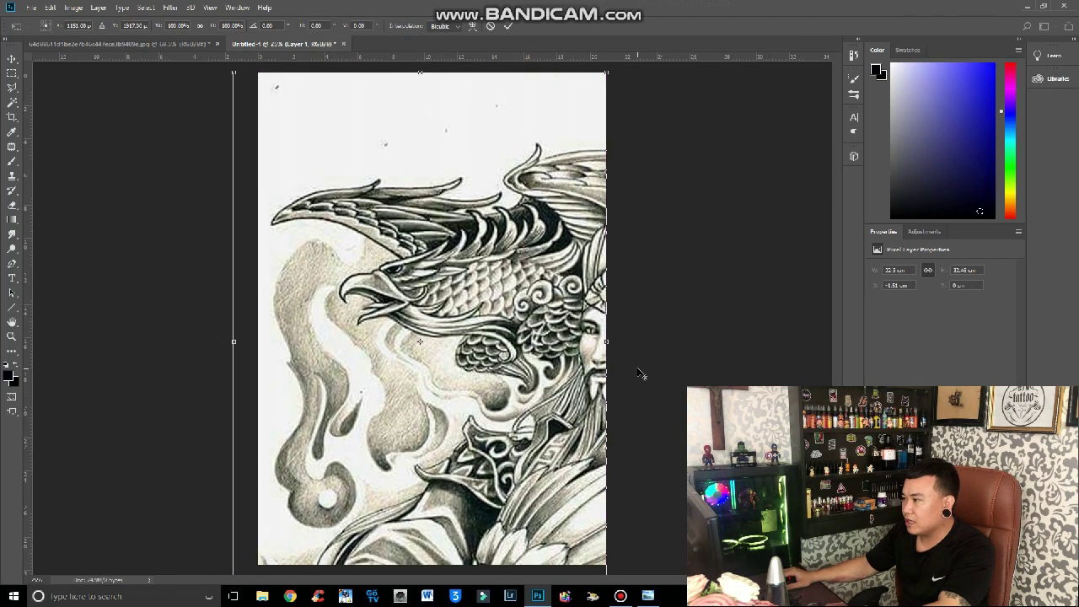
scroll(638, 368, down, 2)
scroll(637, 369, up, 1)
scroll(632, 369, up, 1)
scroll(630, 369, down, 1)
scroll(630, 369, up, 2)
scroll(630, 368, down, 2)
scroll(613, 364, up, 1)
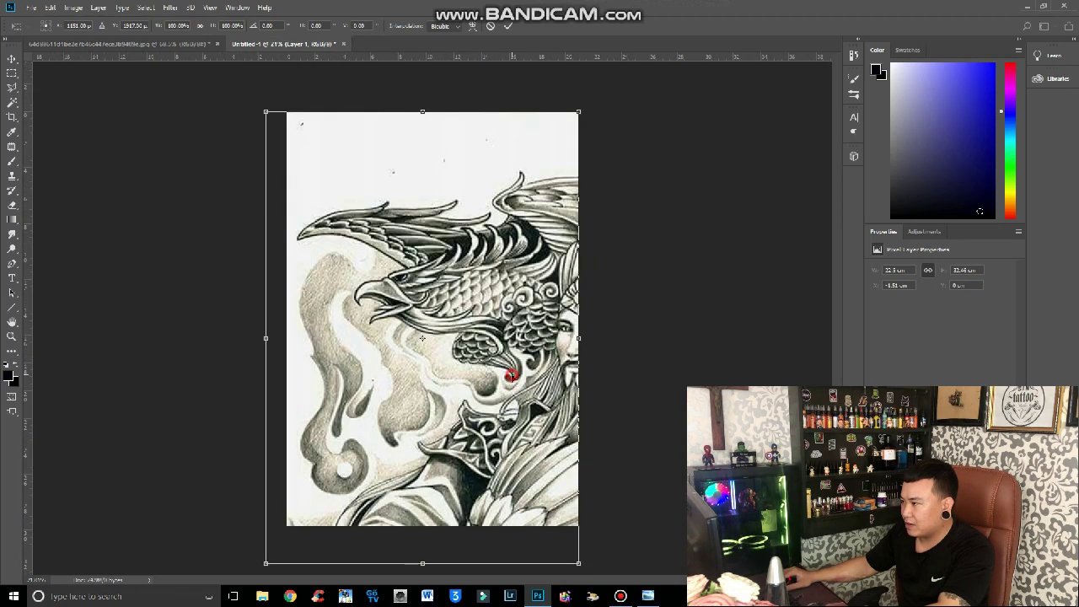
mouse_move(526, 342)
mouse_down()
mouse_move(528, 295)
mouse_move(530, 306)
mouse_up()
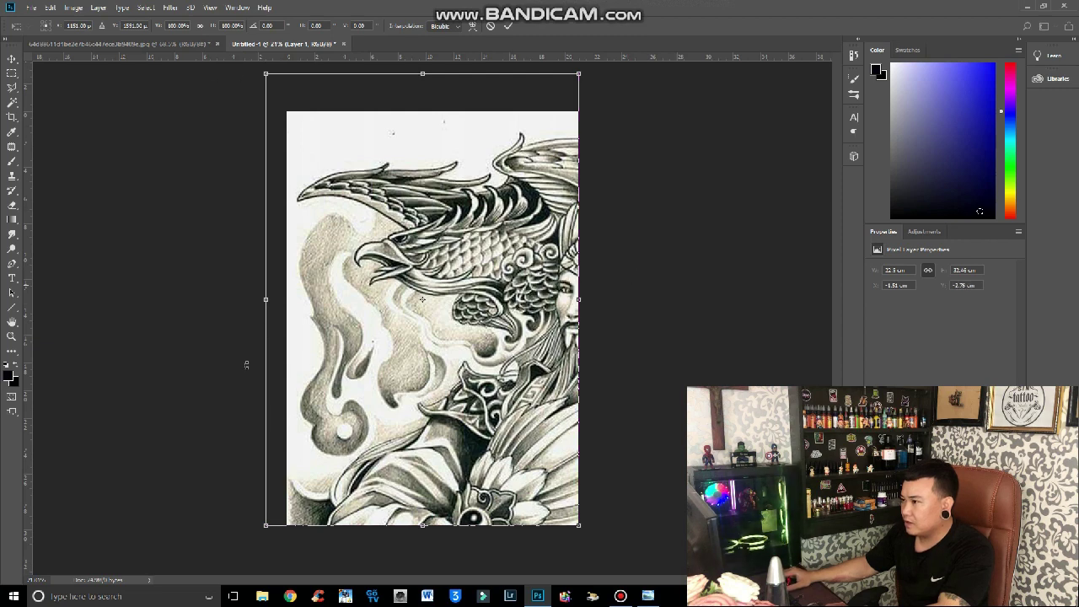
drag(416, 250, 421, 287)
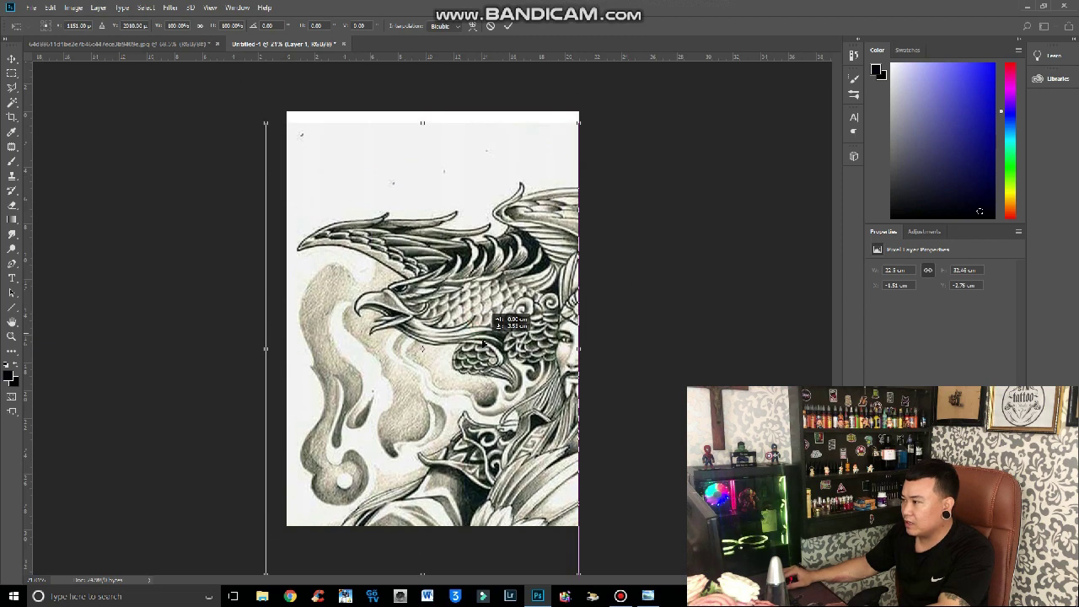
drag(355, 131, 523, 212)
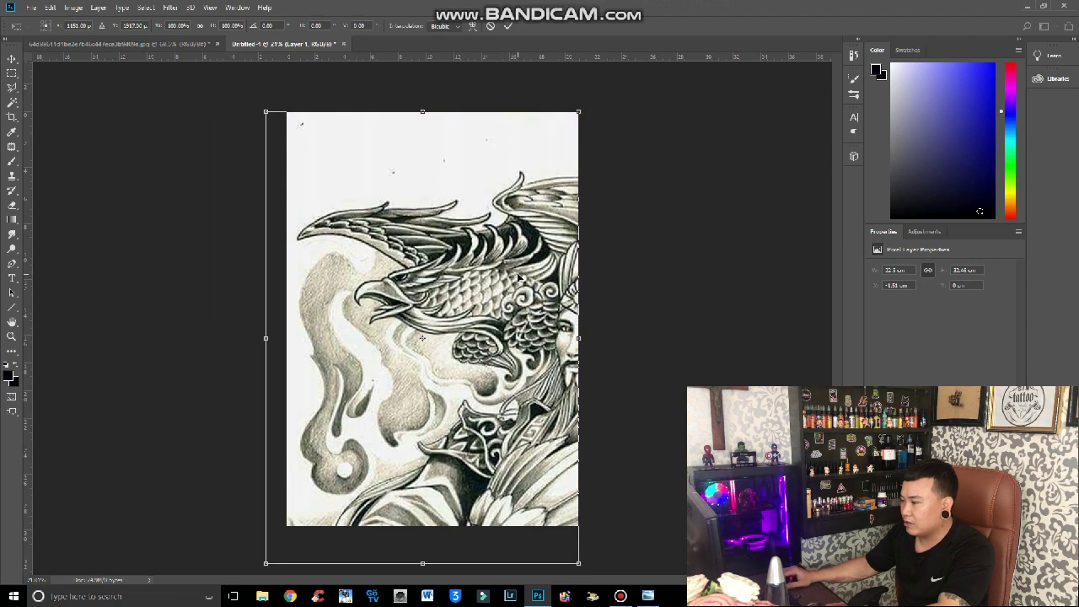
key(Return)
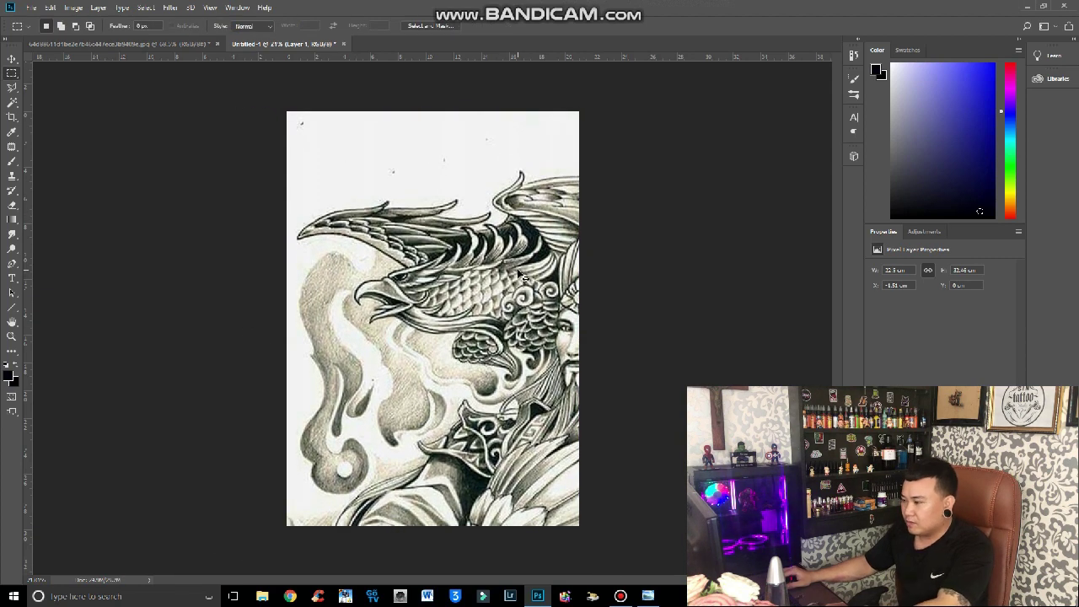
Nudge the quarter up flush with the page top and commit.
key(ctrl+t)
drag(519, 275, 520, 246)
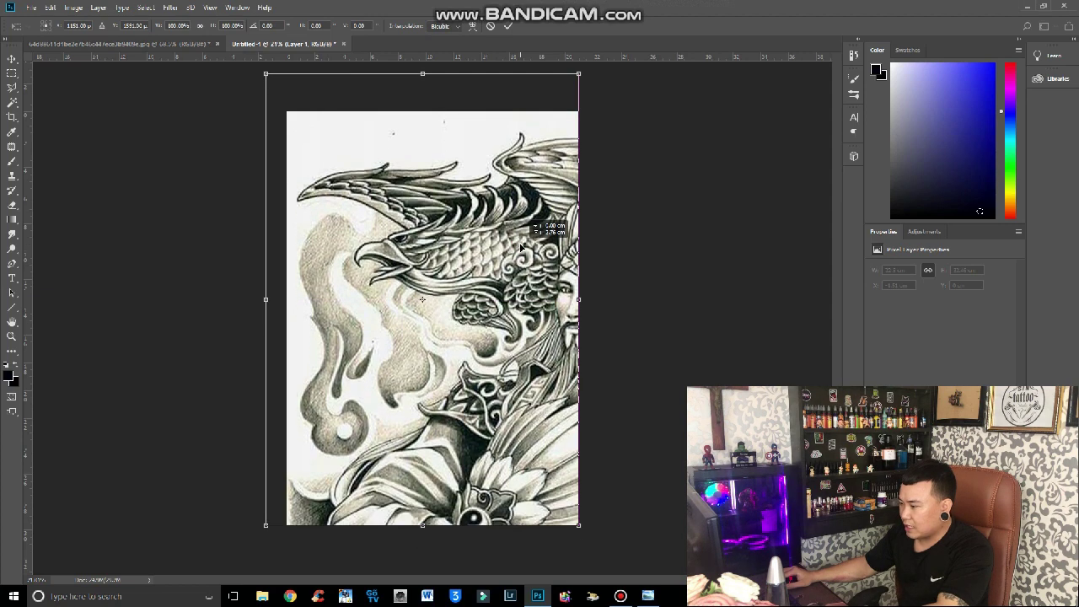
key(Return)
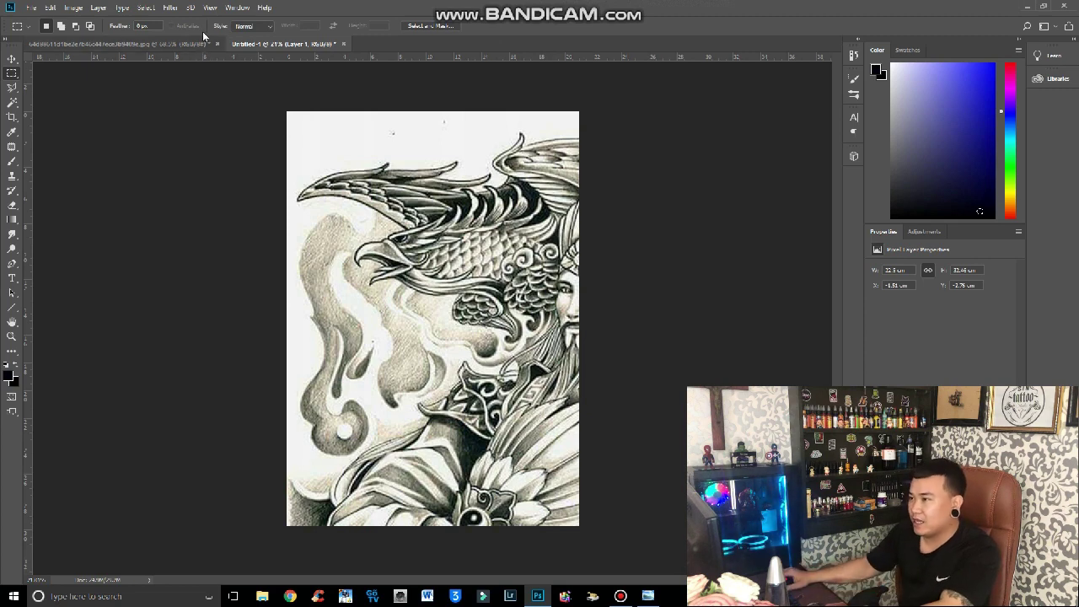
Close the A4 Untitled-1 page without saving and switch to the Move tool (V).
click(200, 45)
click(283, 44)
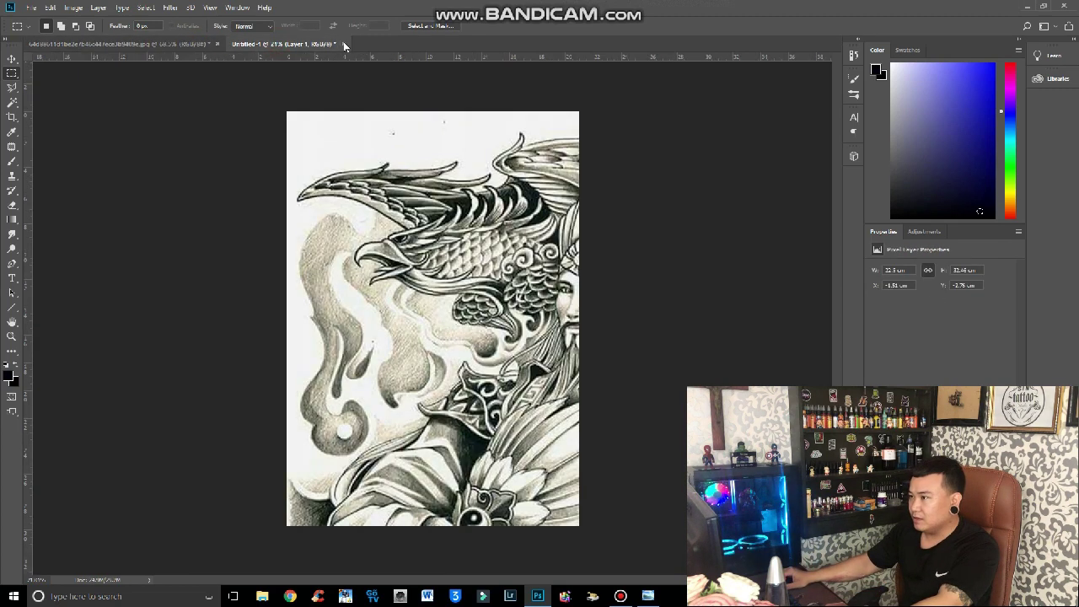
click(343, 44)
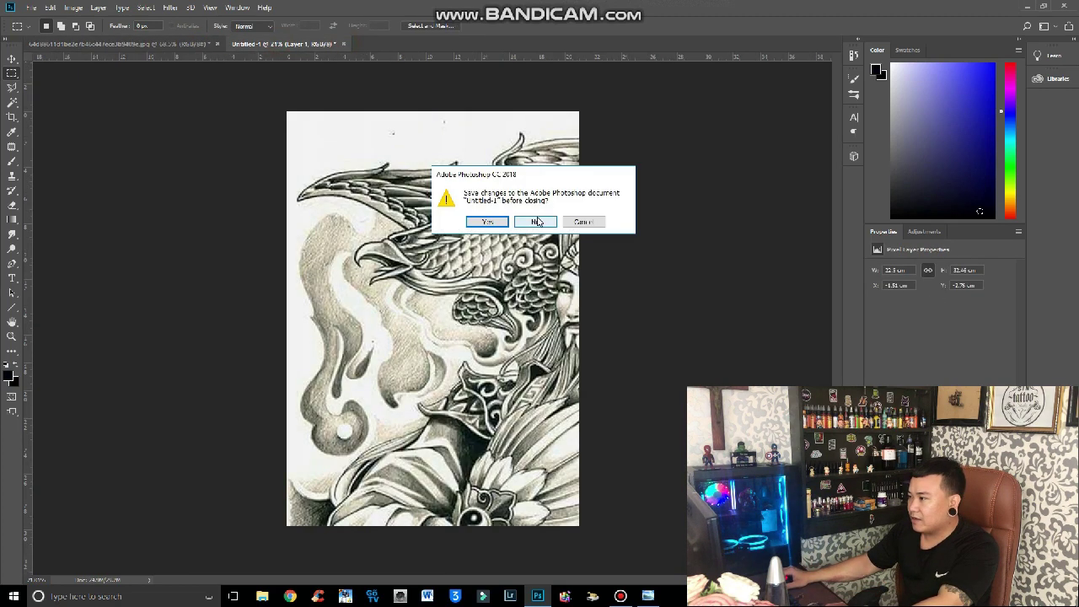
click(537, 221)
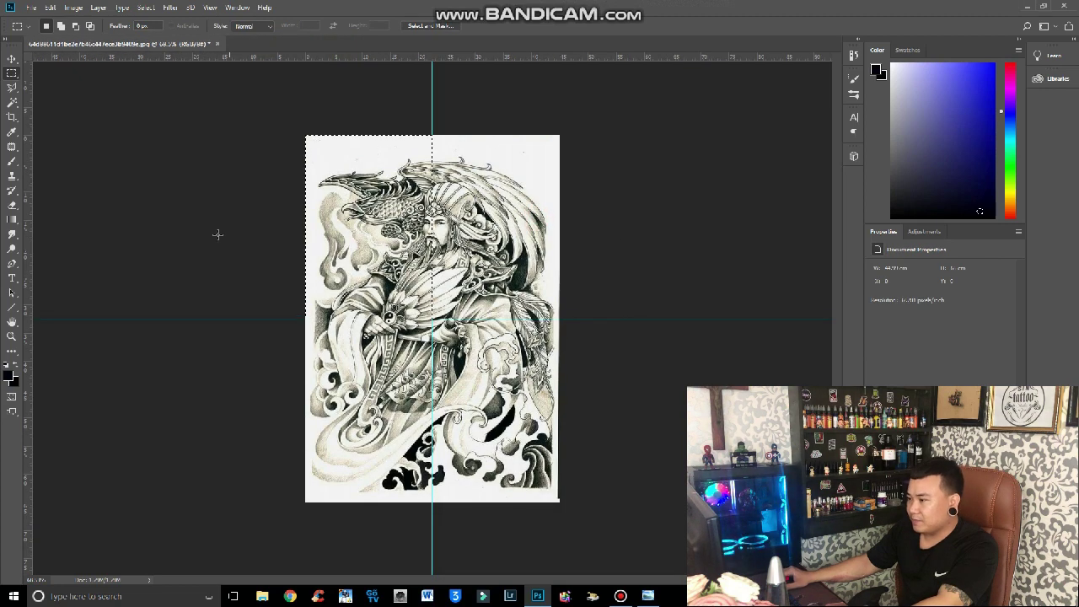
key(Return)
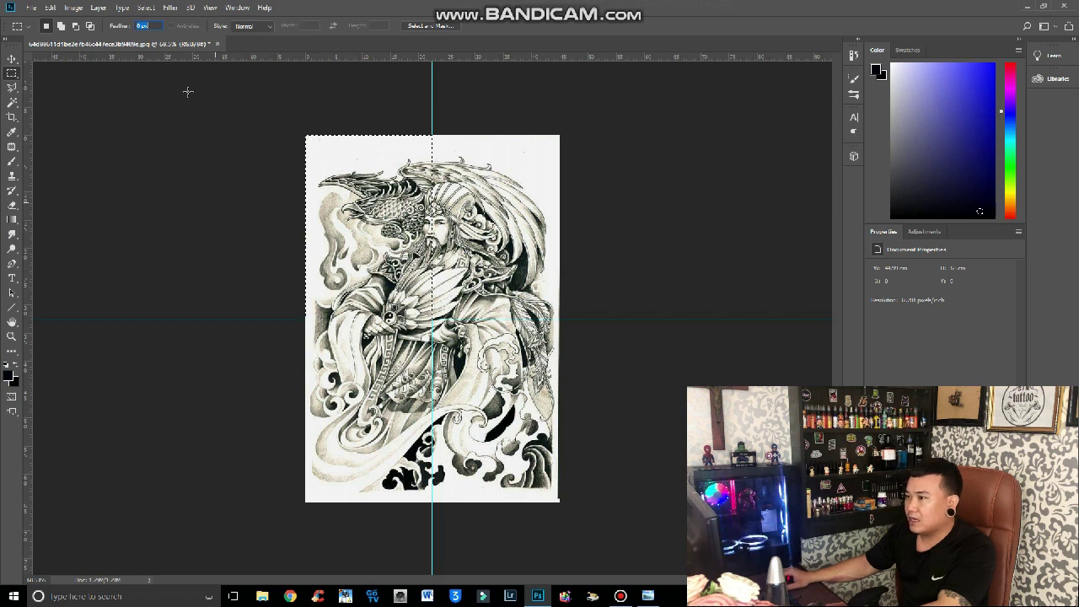
key(v)
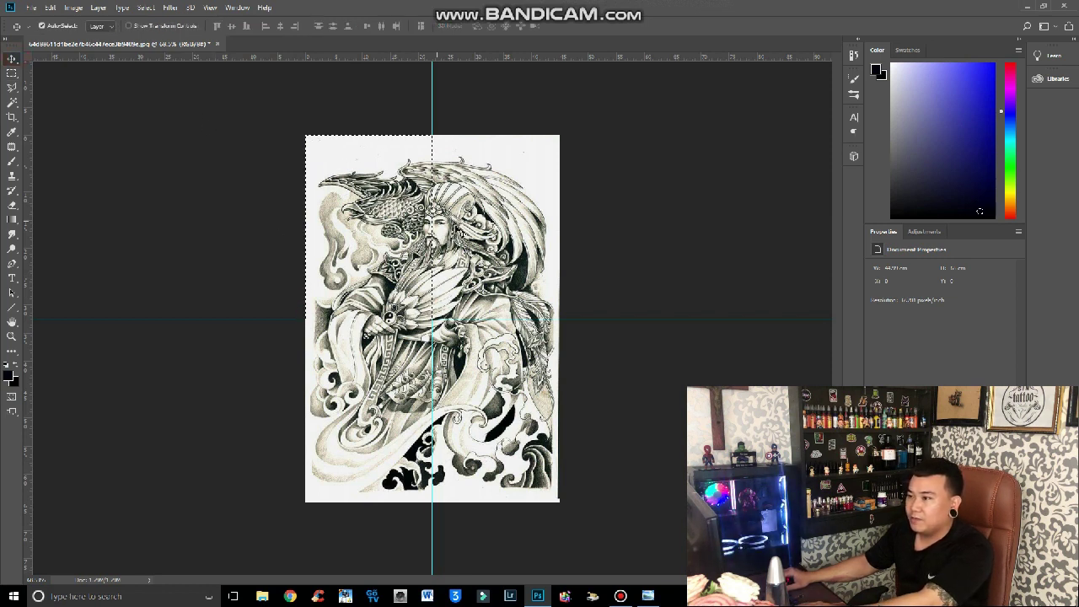